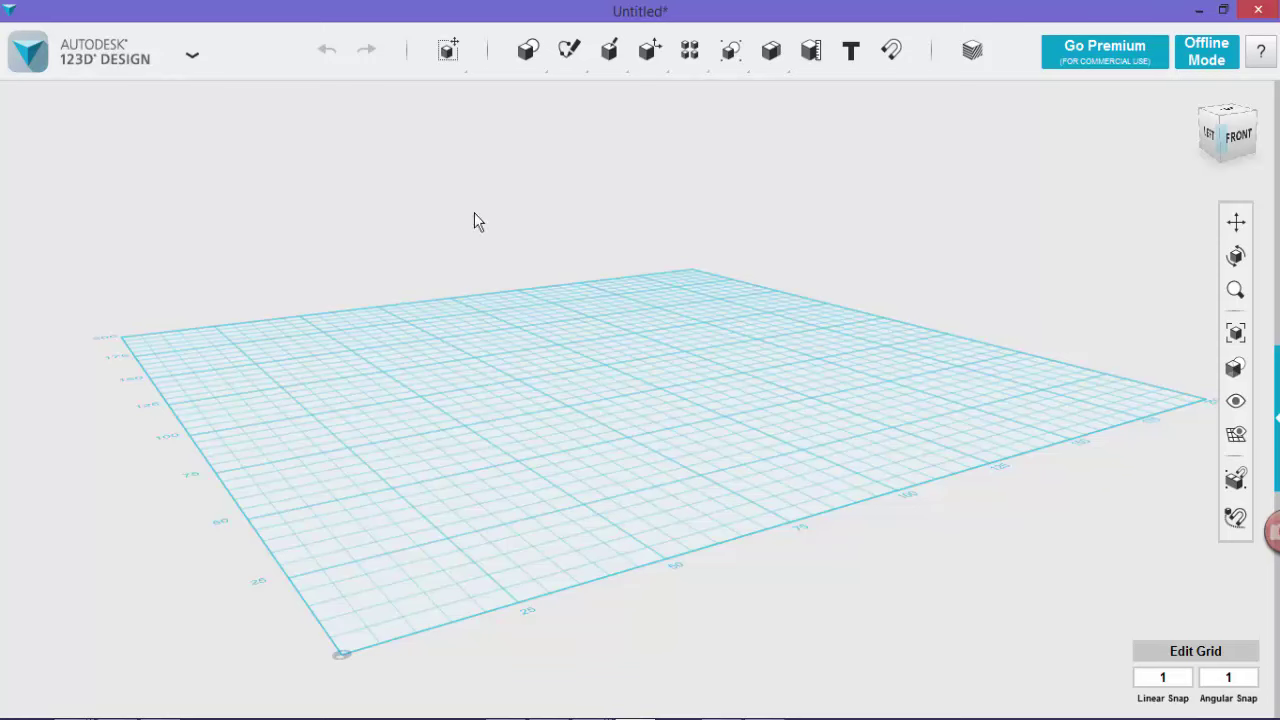
Sketch a rectangle 64 mm wide and 15 mm high on the grid, starting from its upper-left corner at 50, 125
left_click(1229, 118)
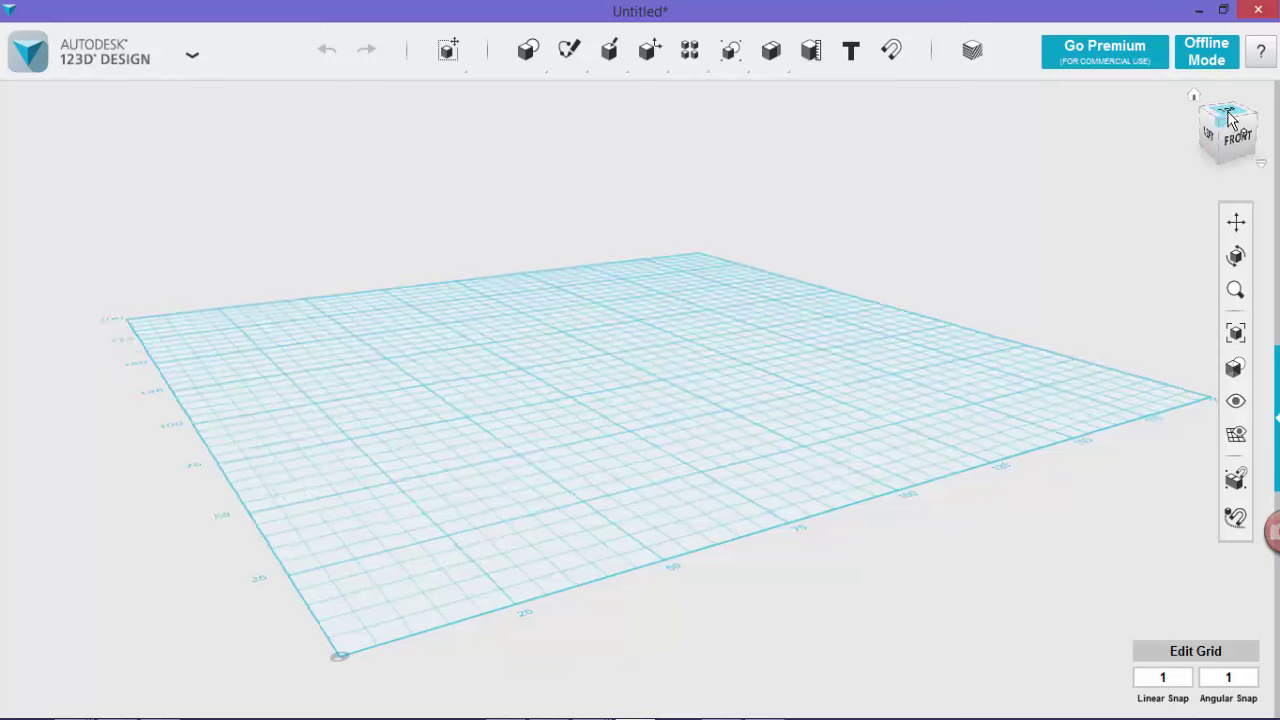
middle_click_drag(794, 237, 647, 341)
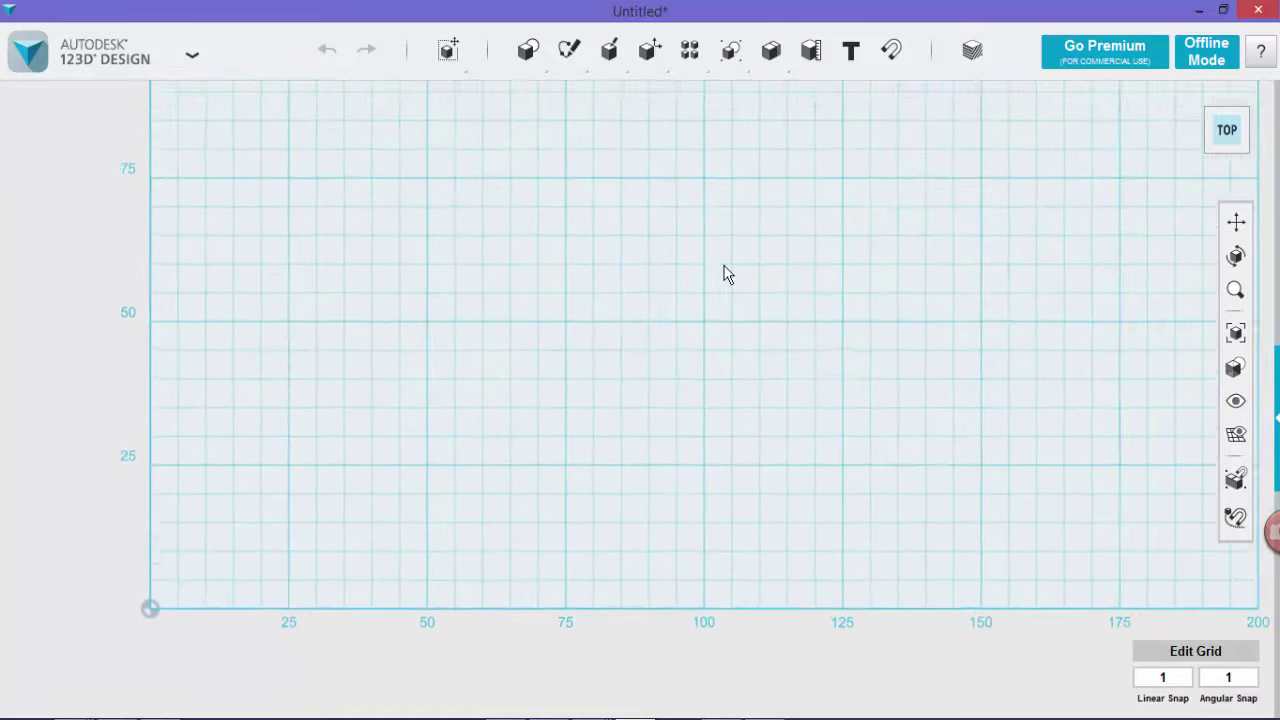
scroll(651, 263, "down", 3)
middle_click_drag(671, 251, 571, 394)
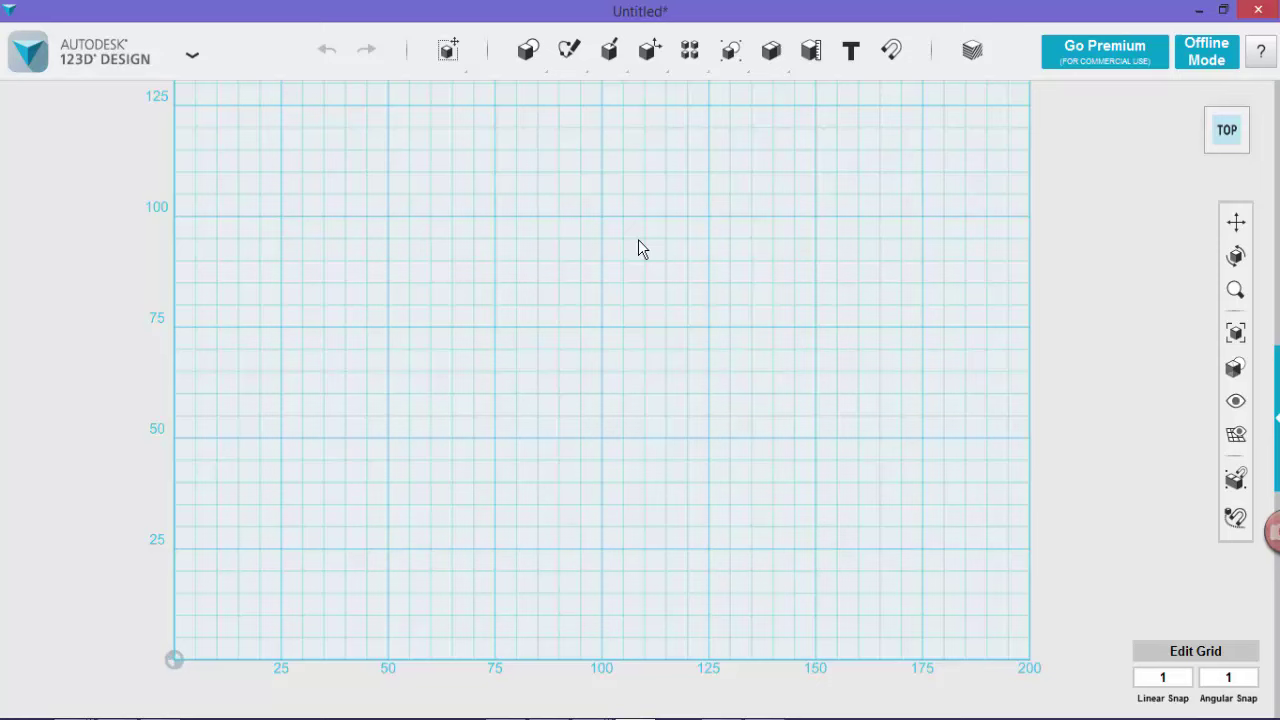
mouse_move(527, 58)
mouse_move(569, 57)
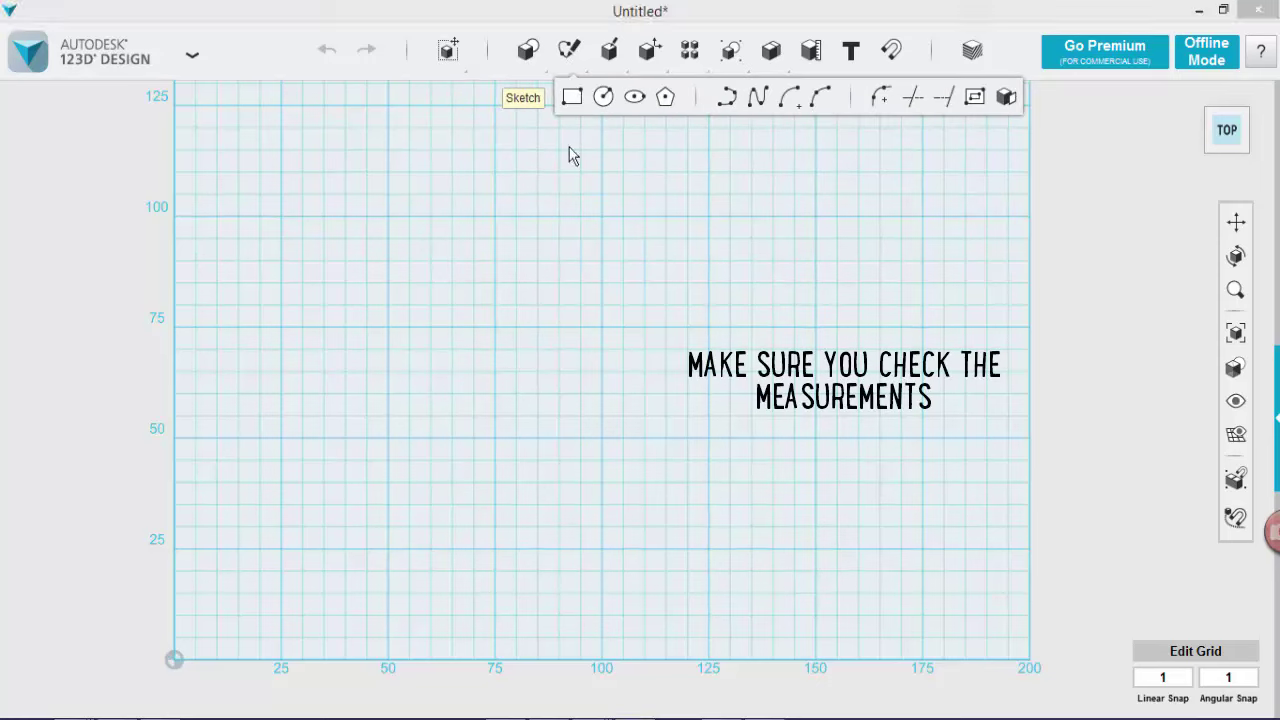
left_click(390, 113)
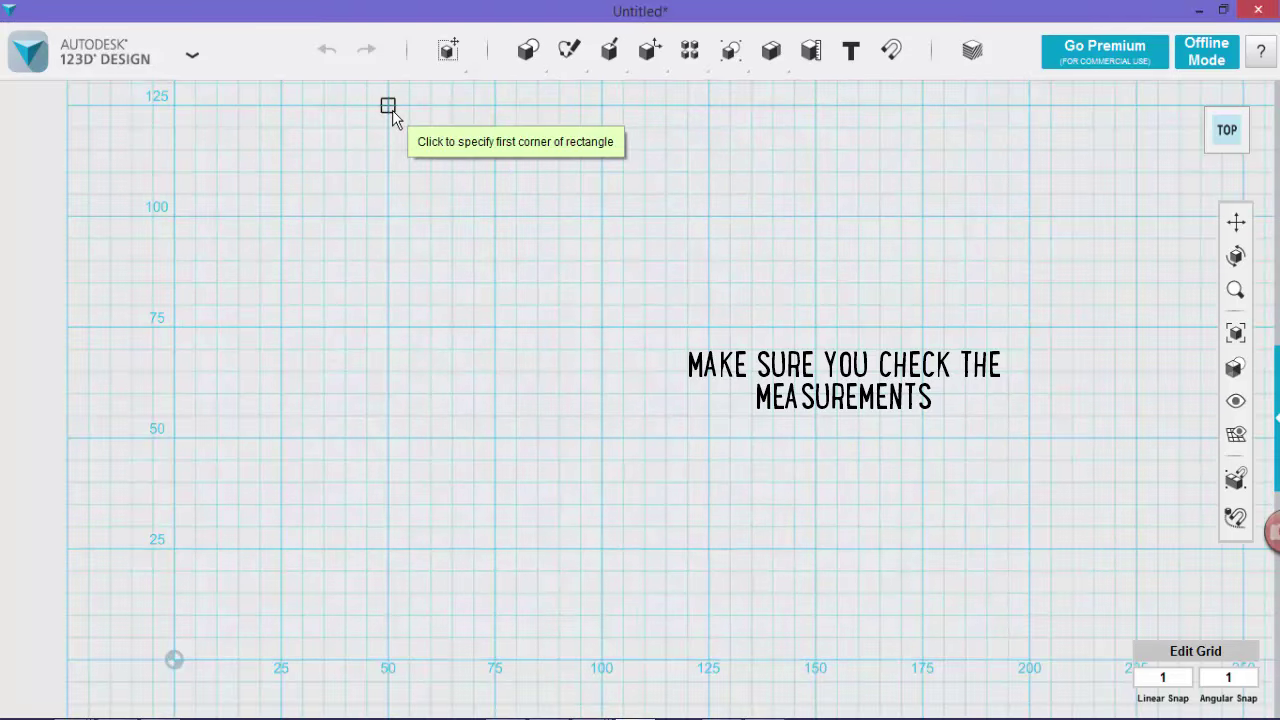
left_click(390, 108)
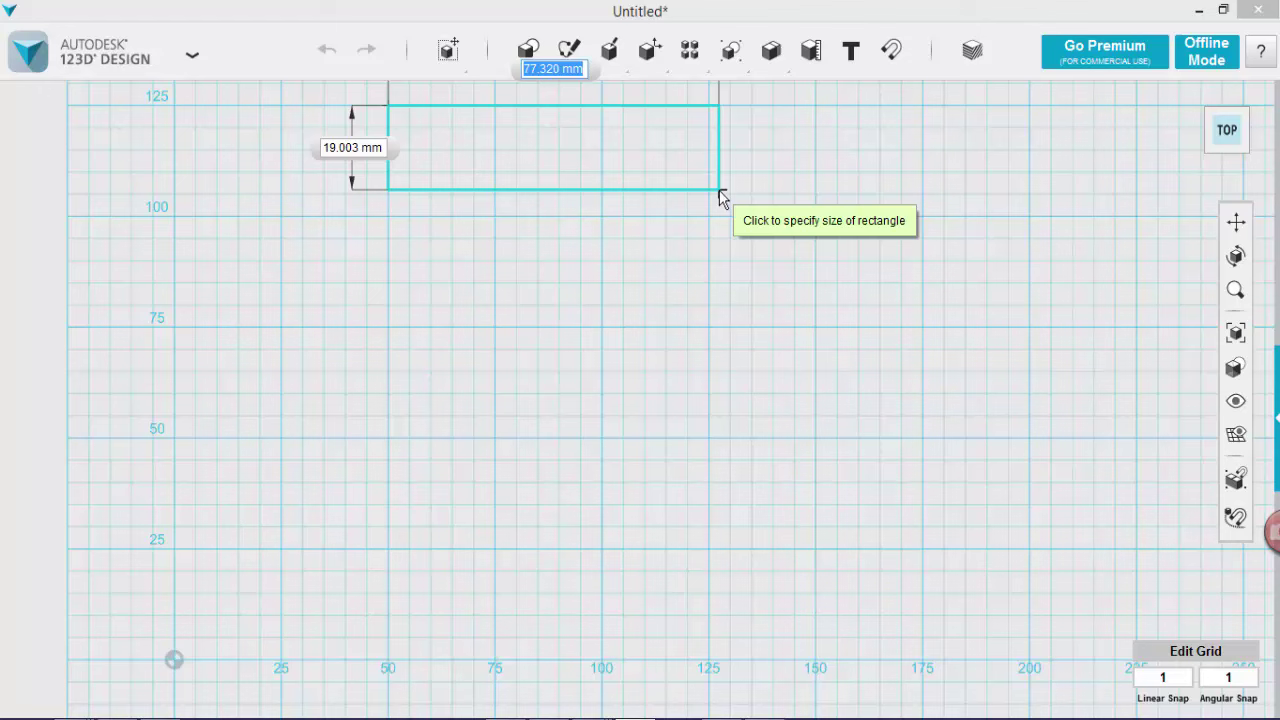
type("64")
key("Tab")
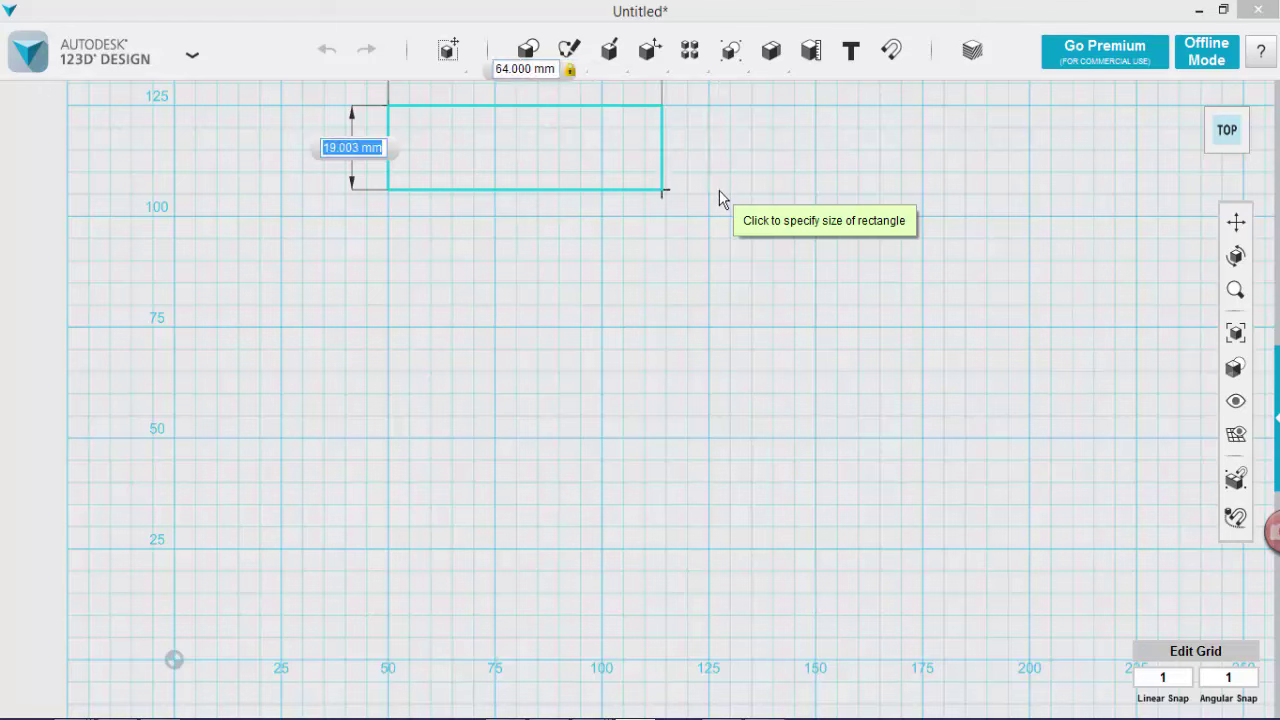
type("15")
key("Tab")
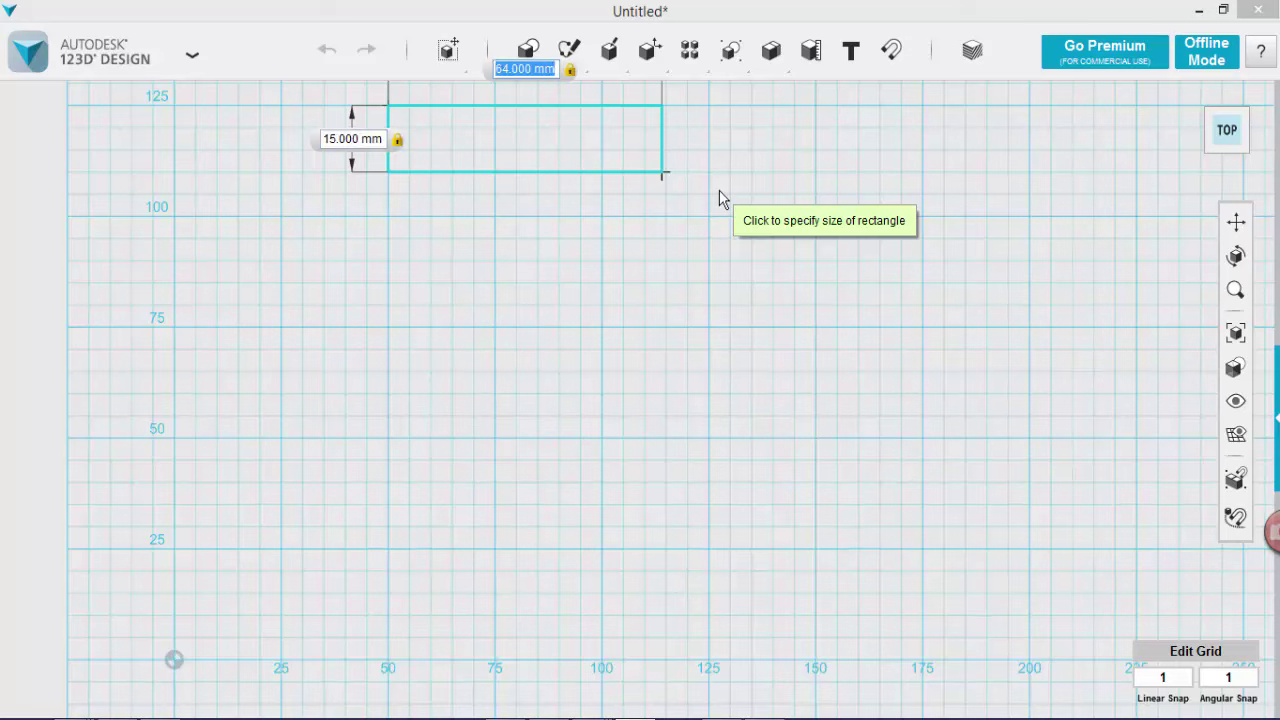
key("Return")
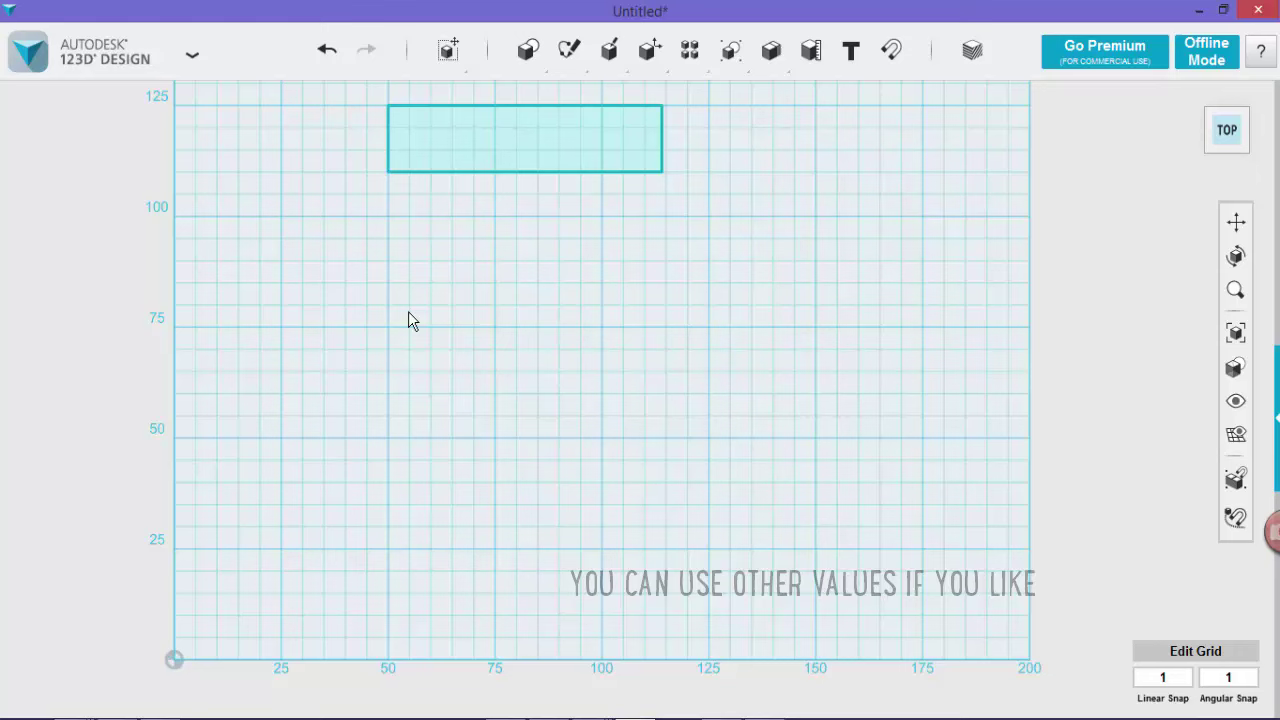
Add a rectangle 12 mm wide and 55 mm high to the sketch, extending down from the first rectangle's upper-left corner
mouse_move(549, 62)
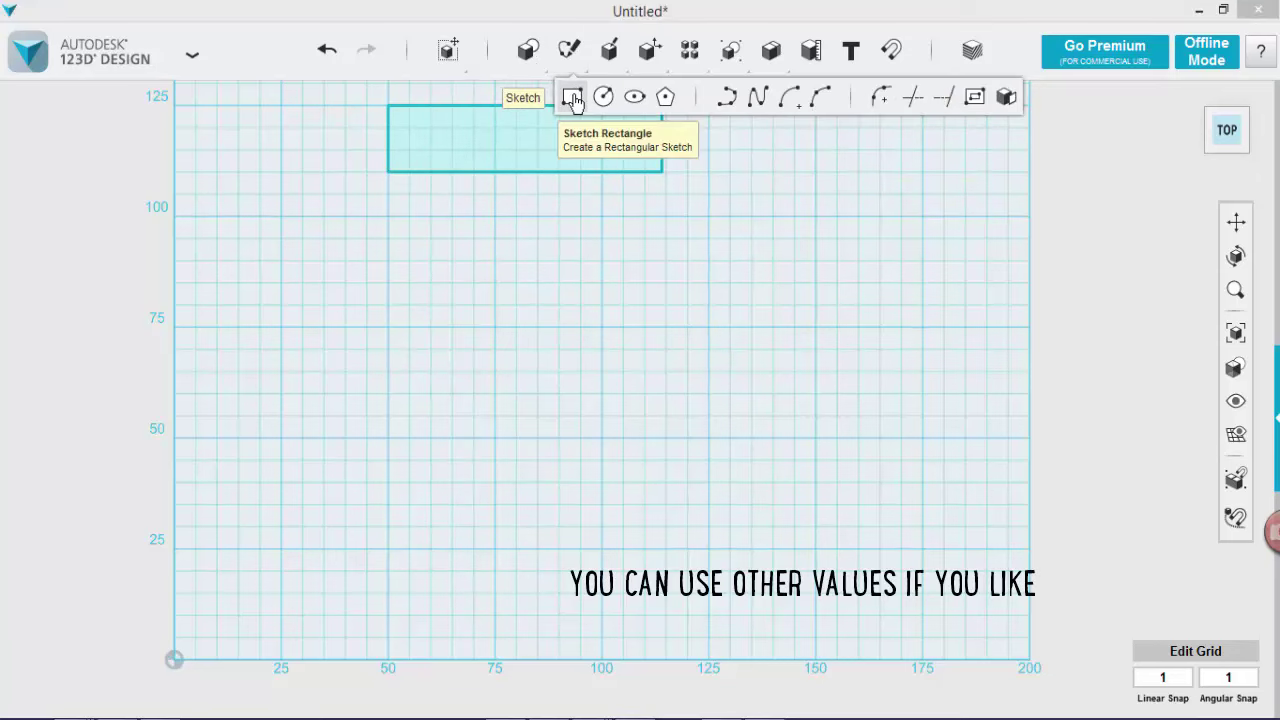
left_click(573, 101)
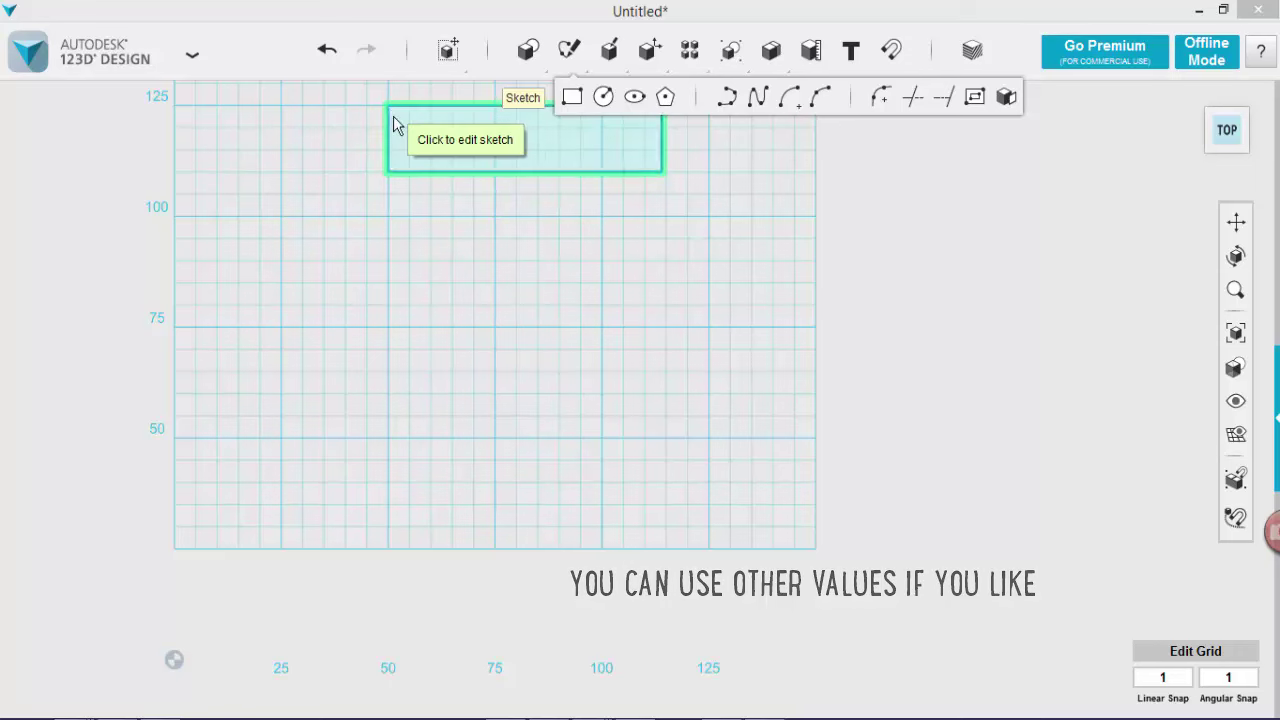
left_click(394, 120)
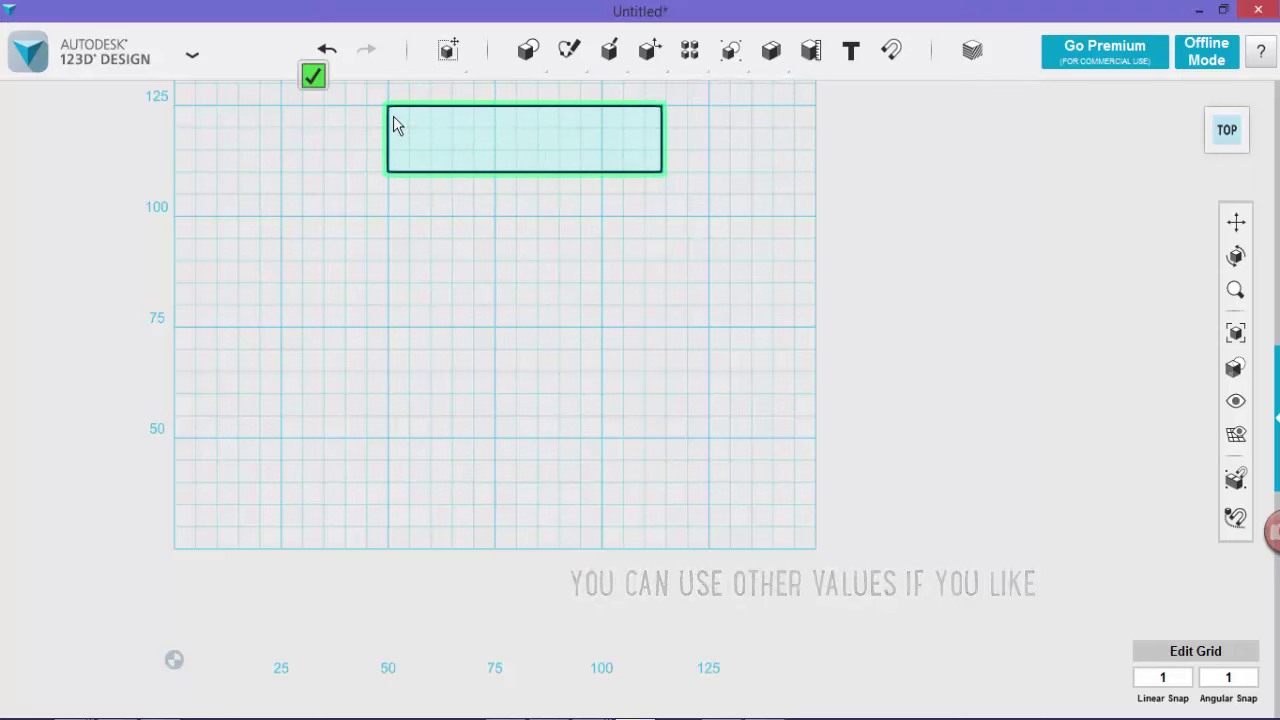
left_click(420, 172)
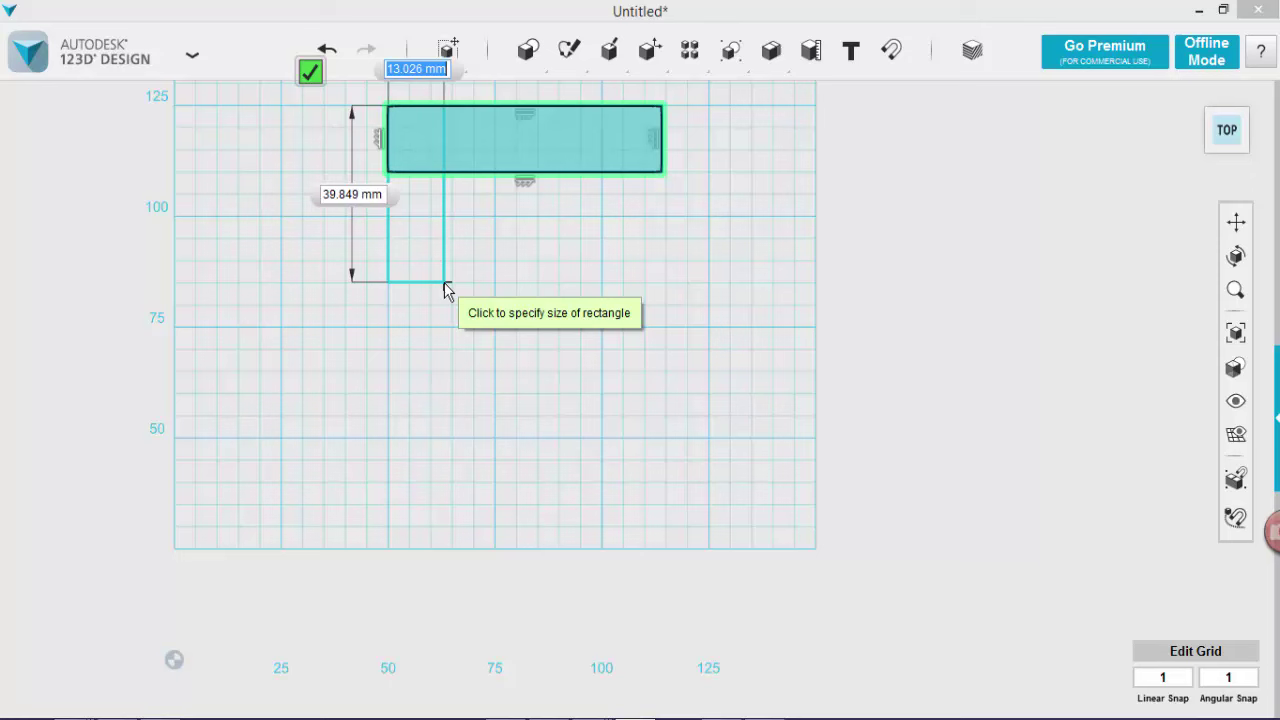
key("Tab")
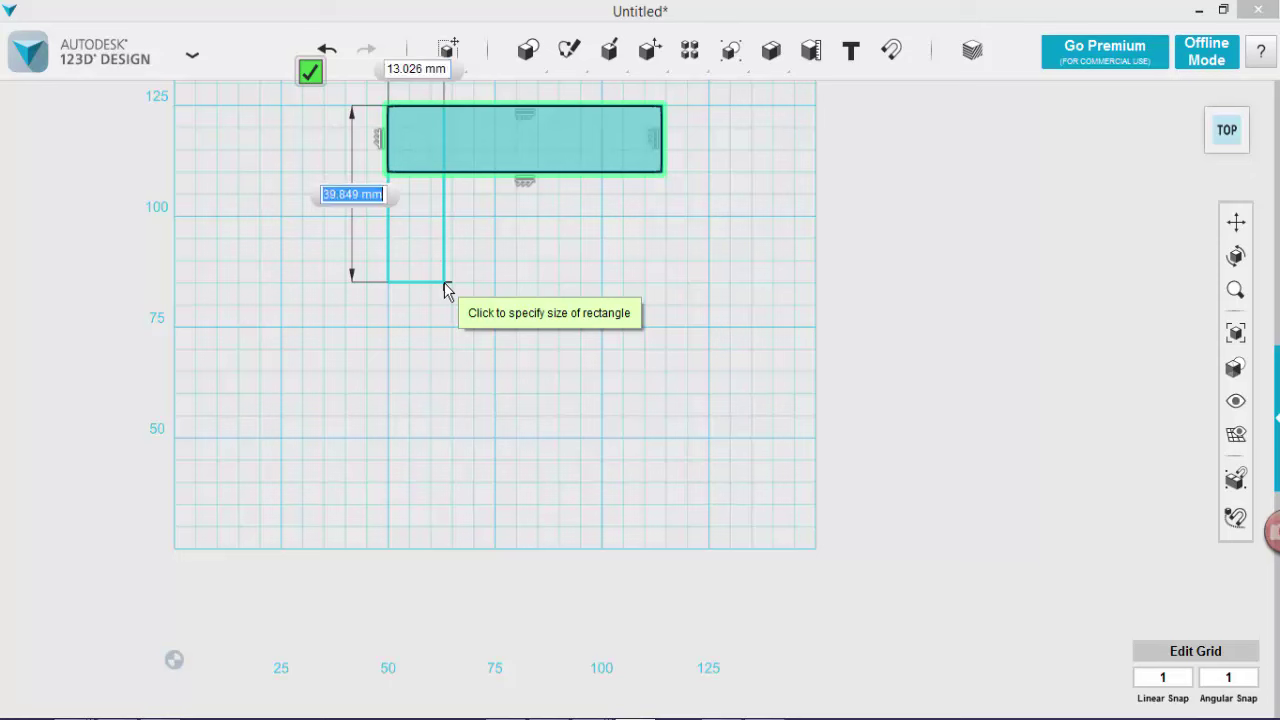
type("55")
key("Tab")
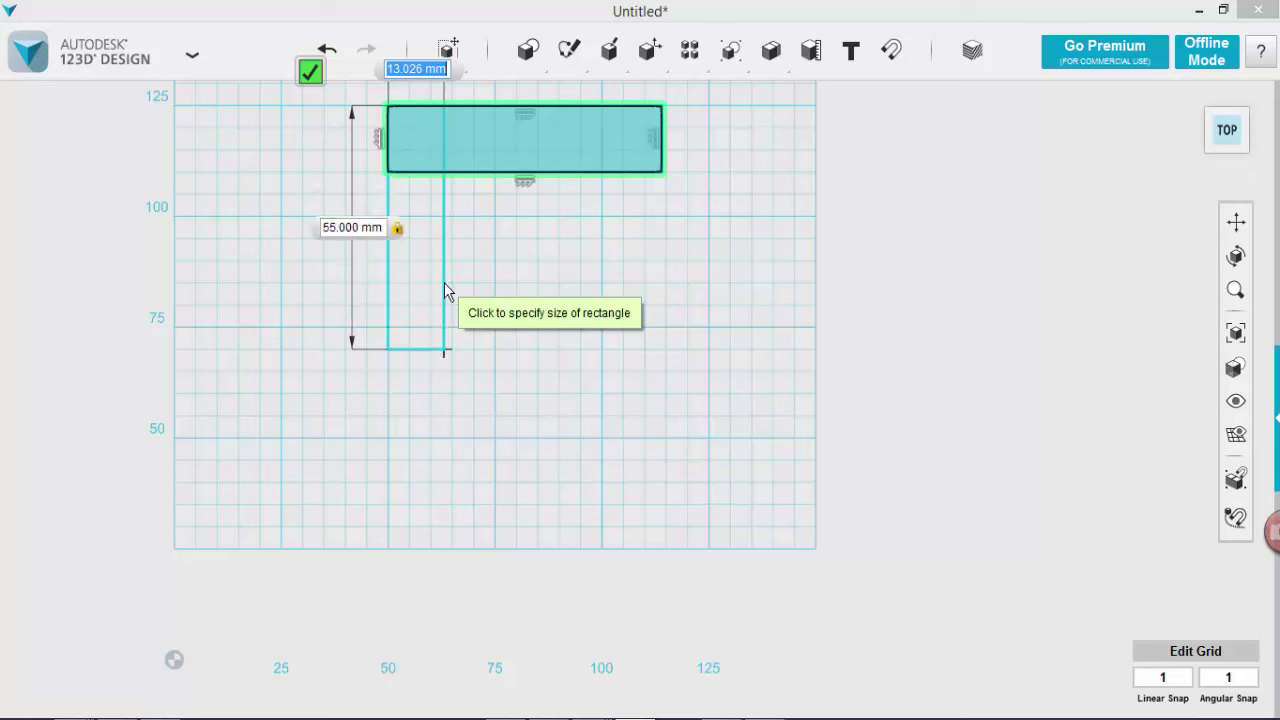
type("12")
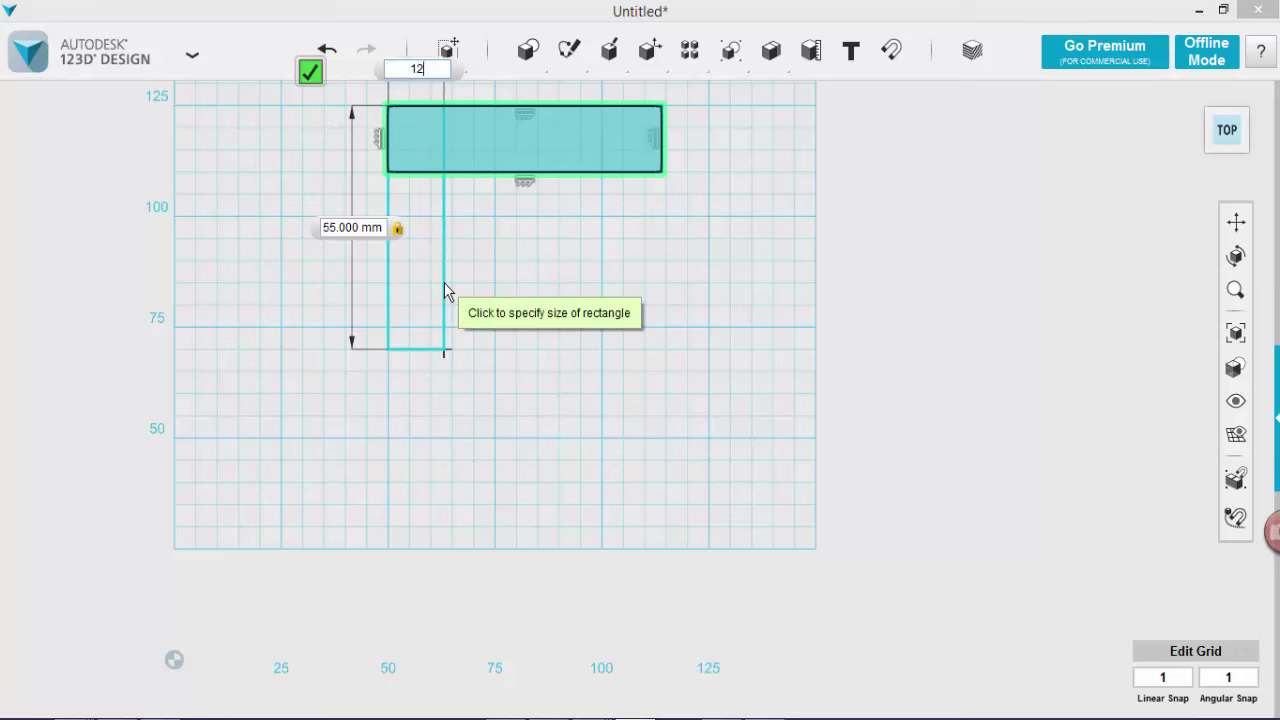
key("Tab")
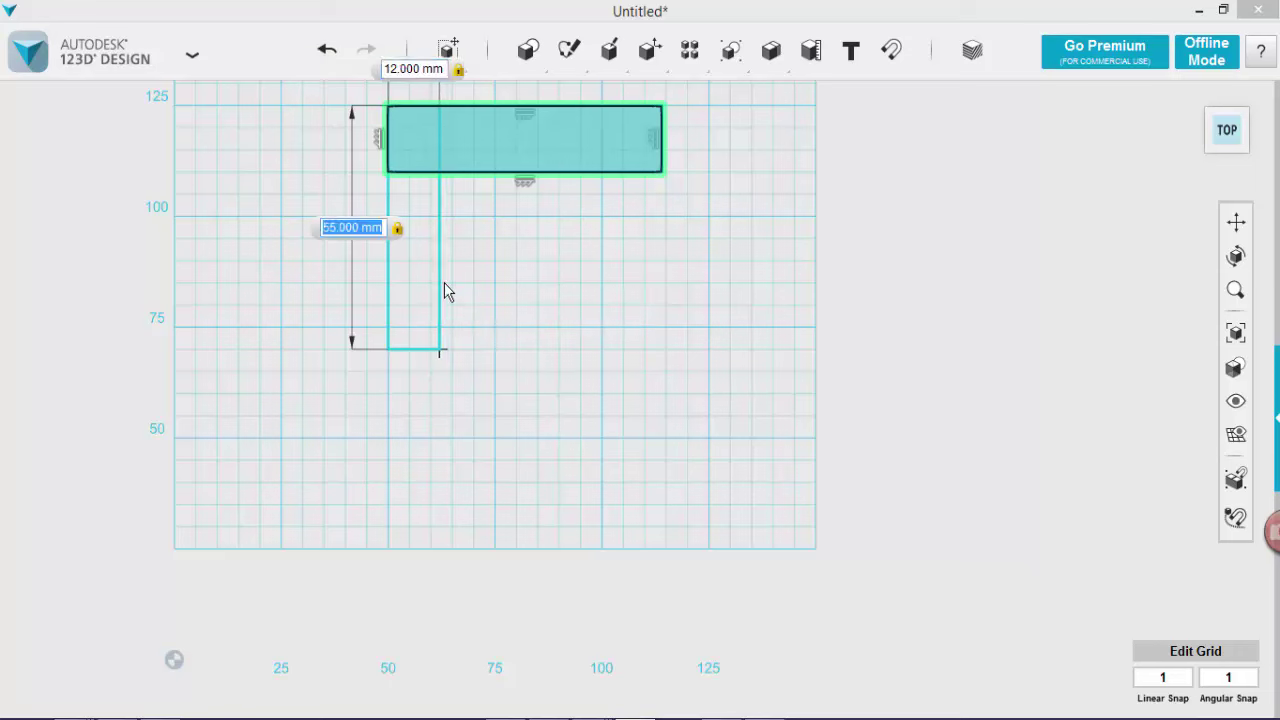
key("Return")
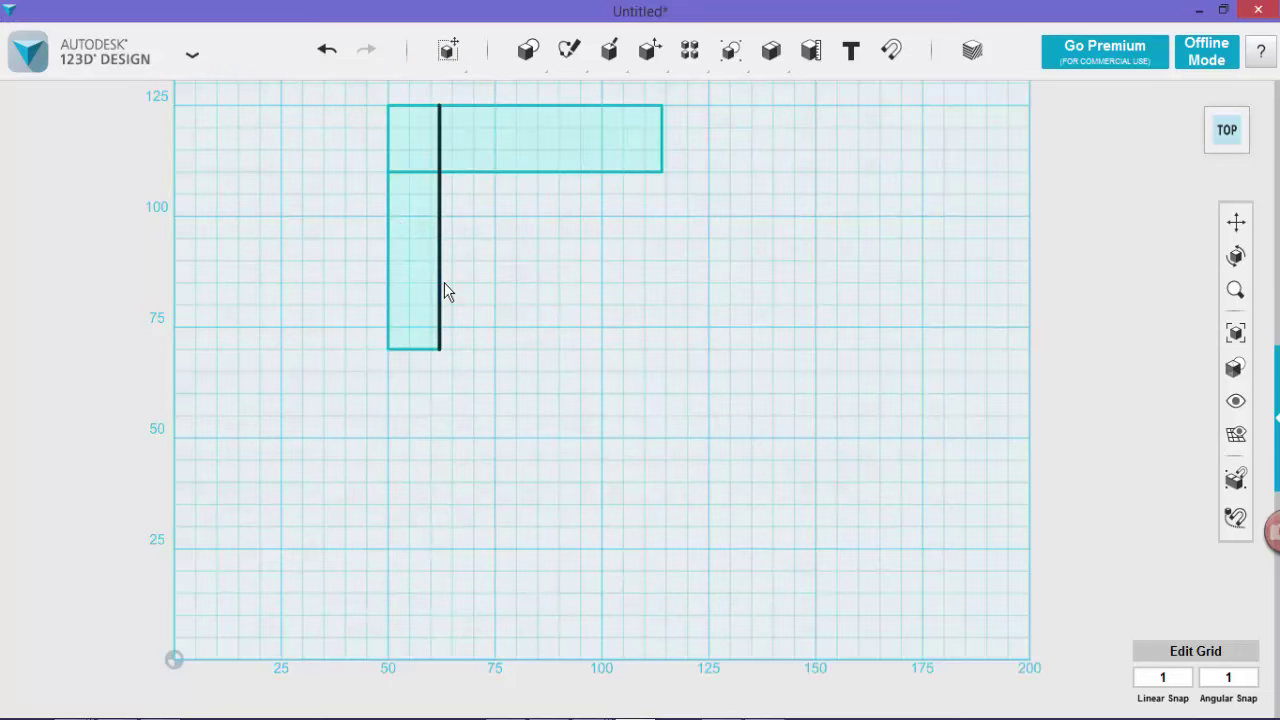
left_click(421, 348)
Add a 30 mm diameter circle to the sketch, centred on the lower-right corner of the vertical rectangle
mouse_move(569, 52)
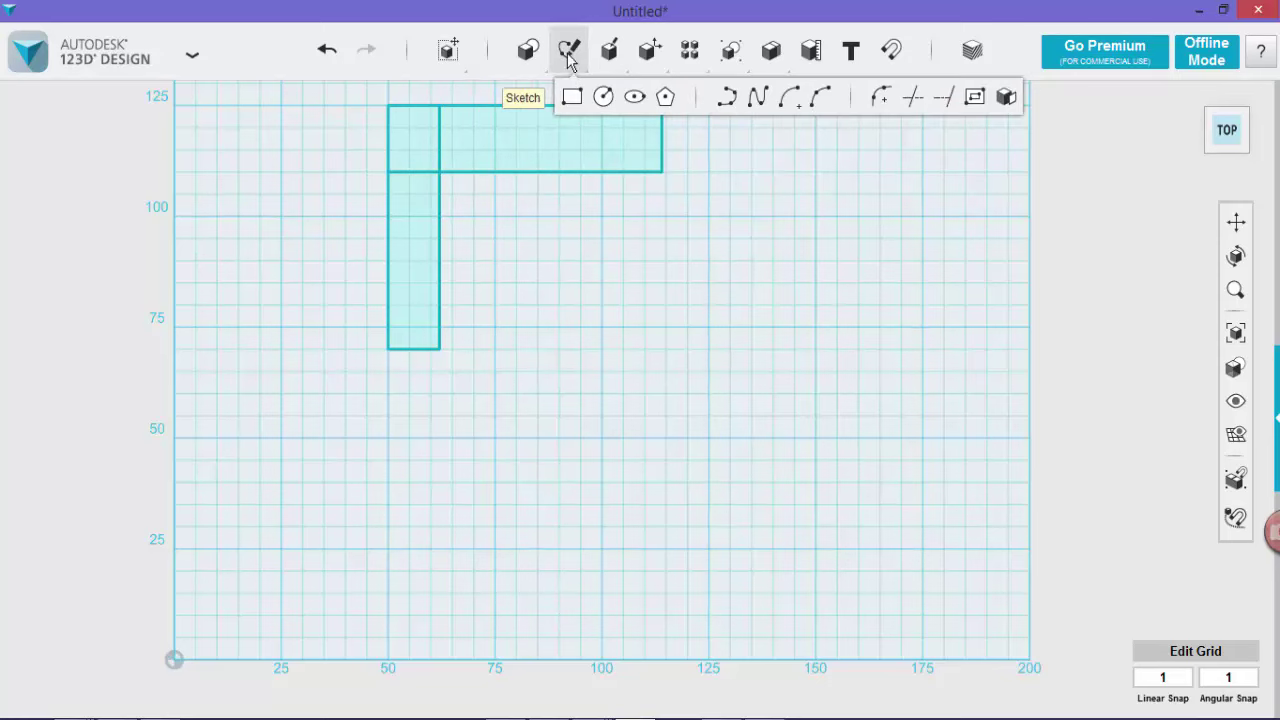
left_click(603, 96)
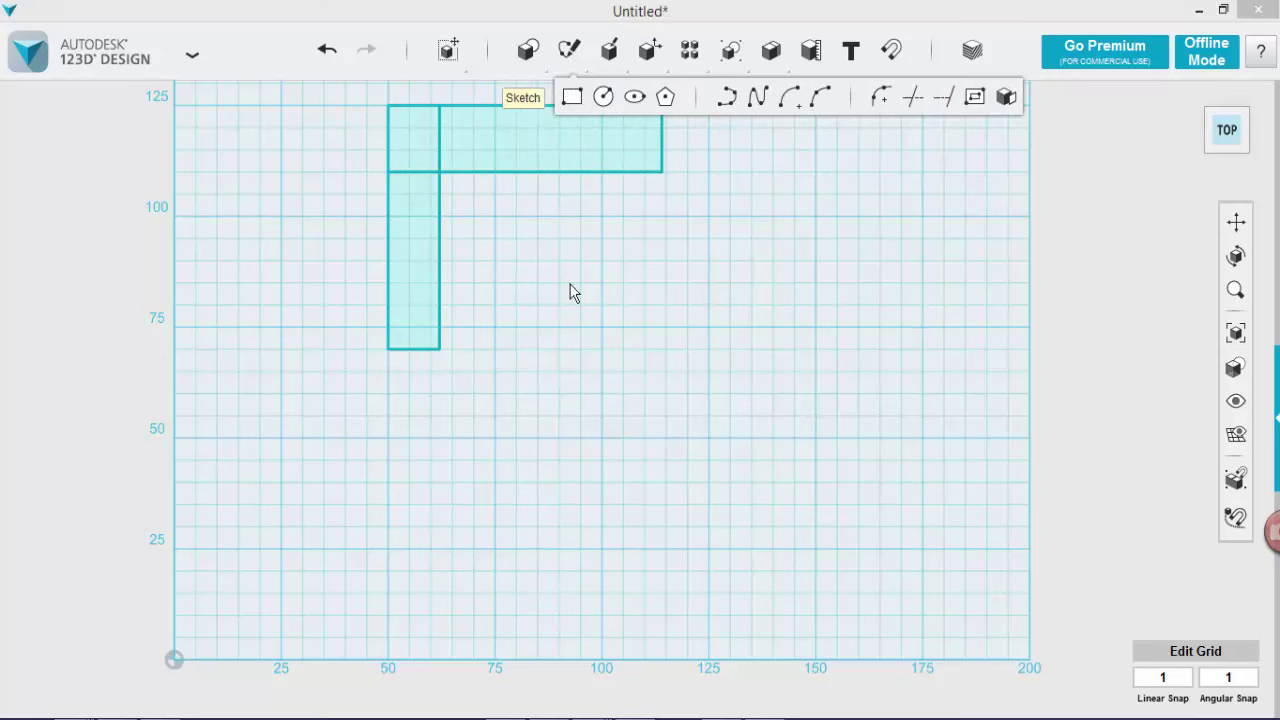
left_click(439, 349)
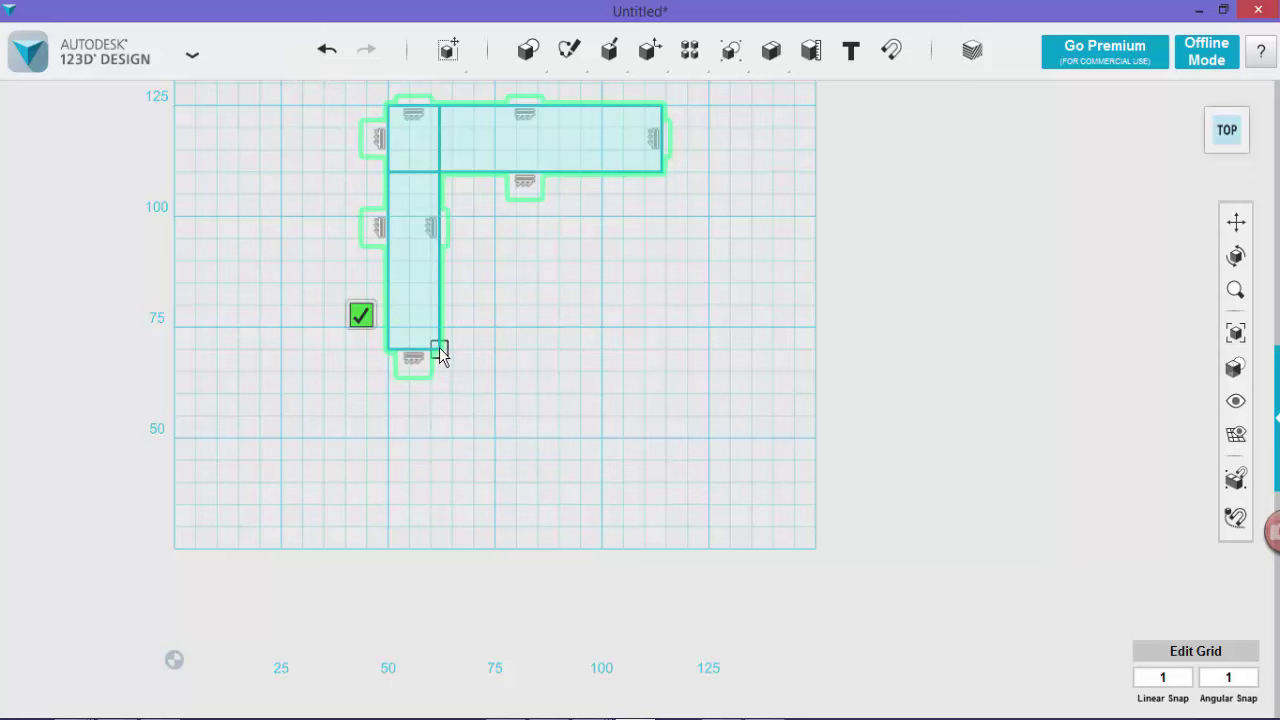
left_click(439, 350)
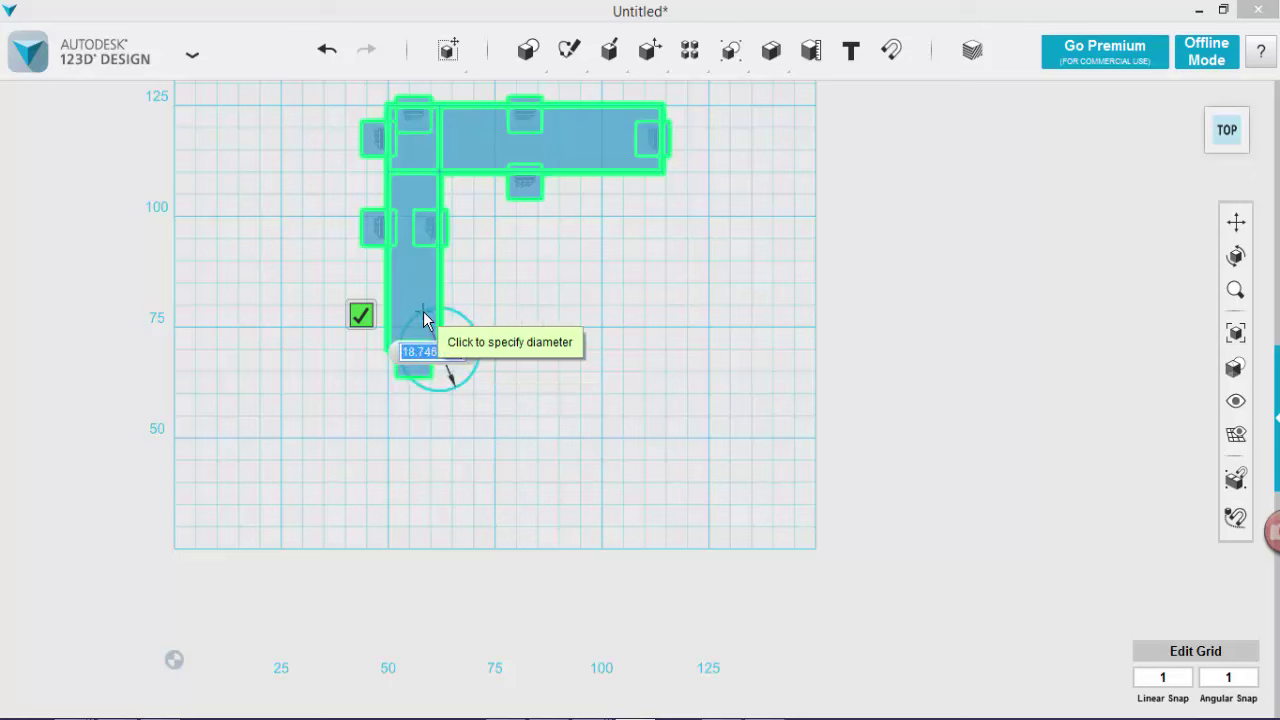
type("30")
key("Tab")
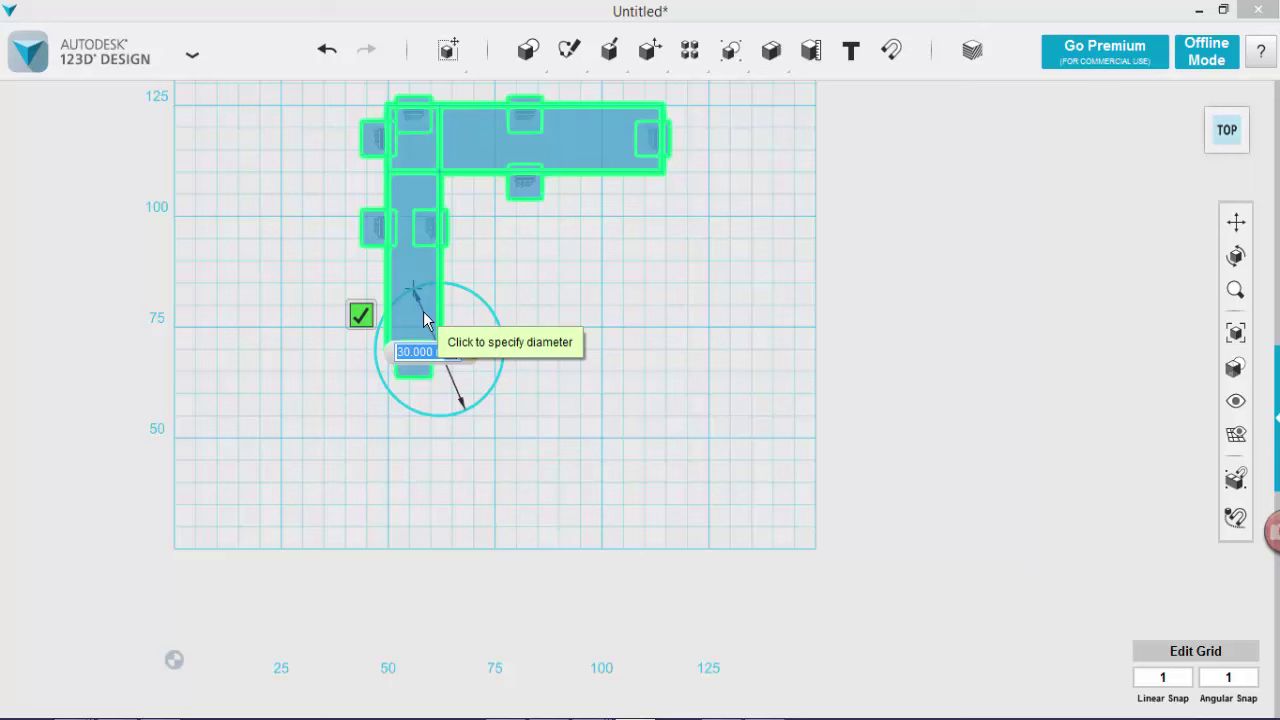
key("Return")
Add a concentric 16 mm diameter circle inside the 30 mm circle
mouse_move(578, 48)
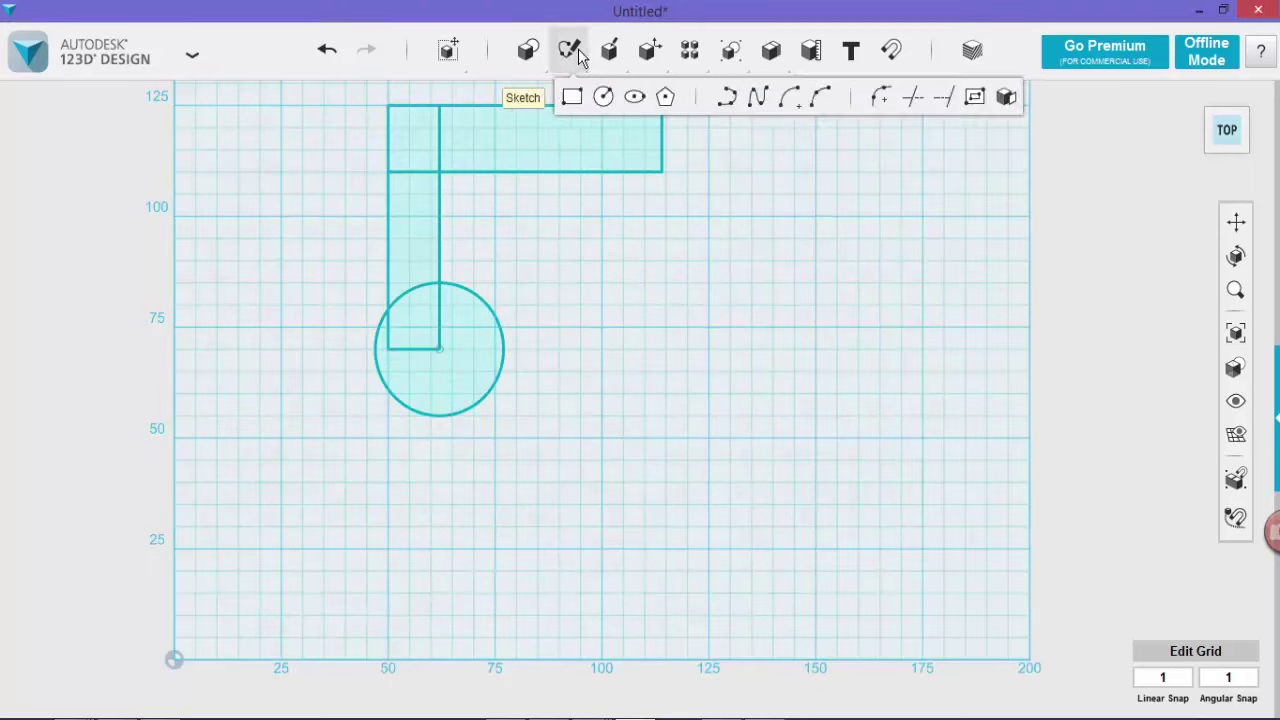
left_click(603, 96)
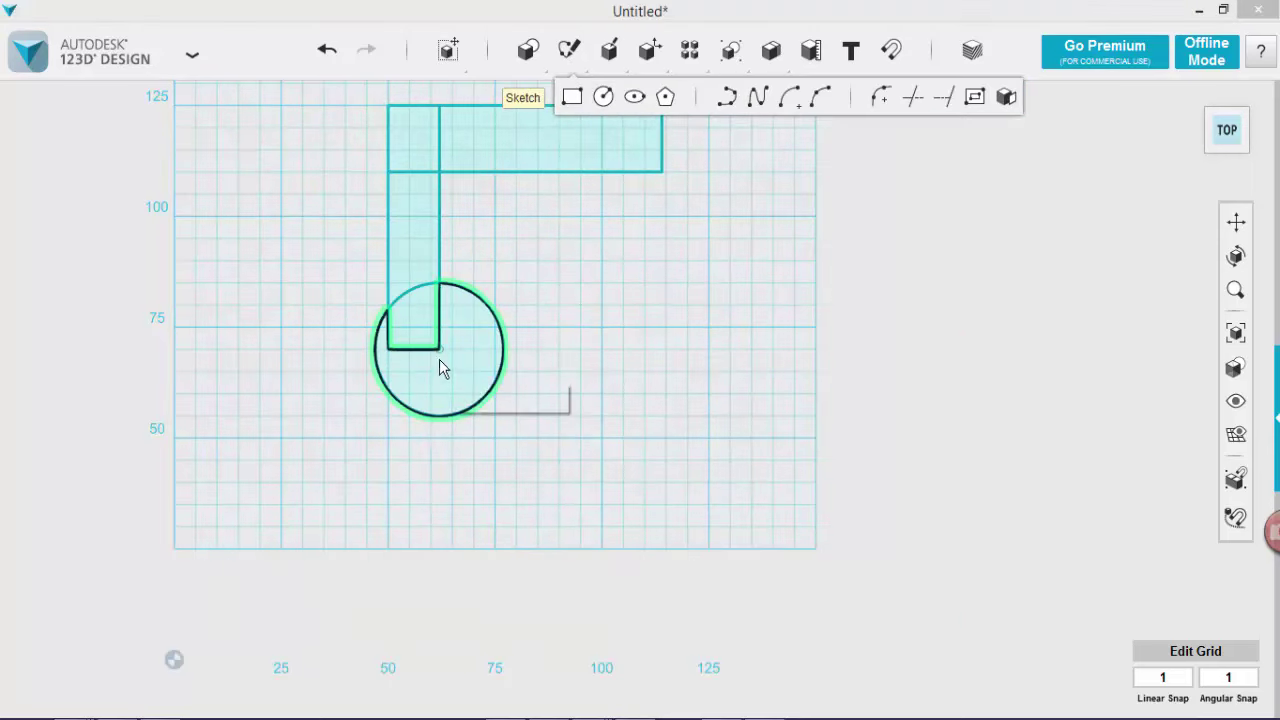
left_click(441, 350)
left_click(438, 346)
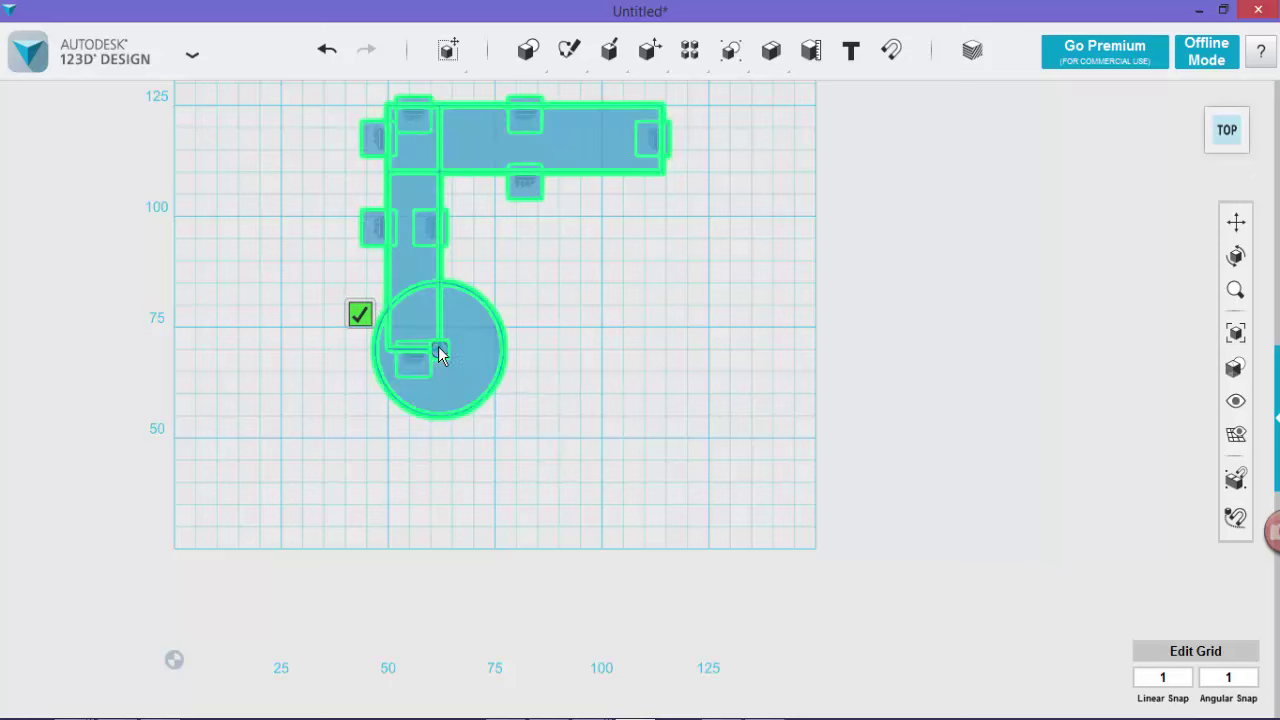
type("16")
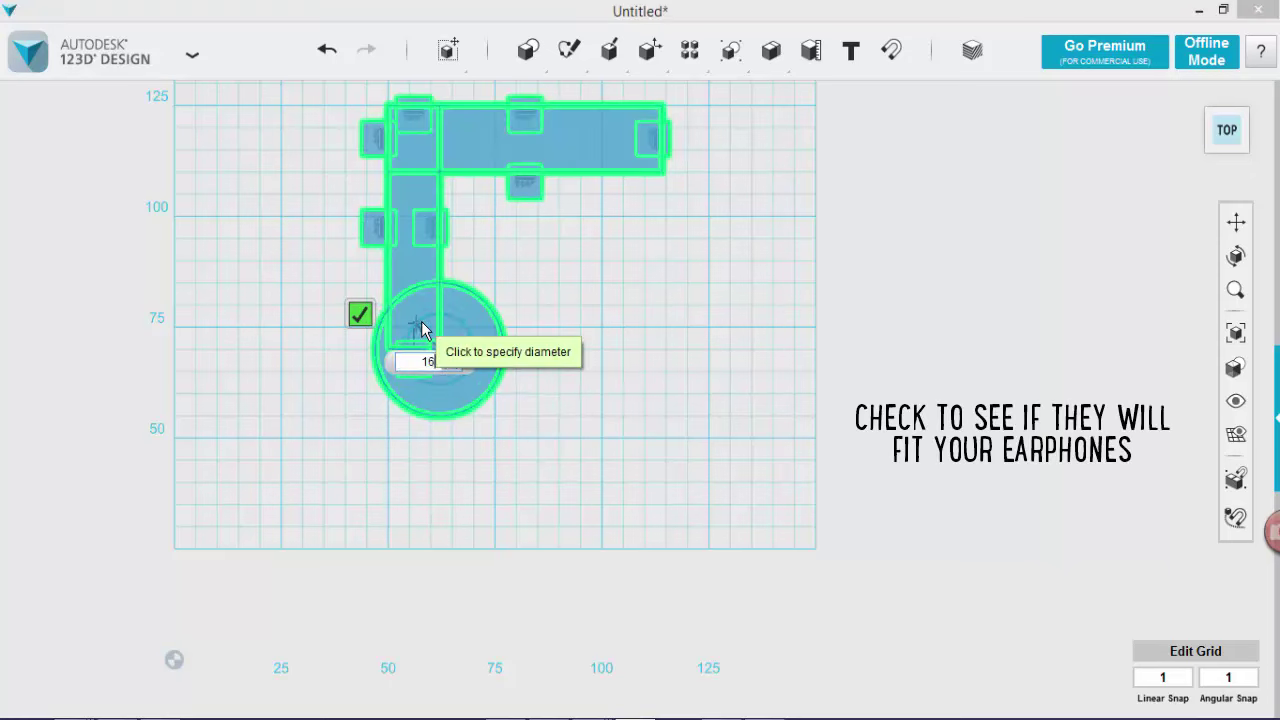
key("Tab")
key("Return")
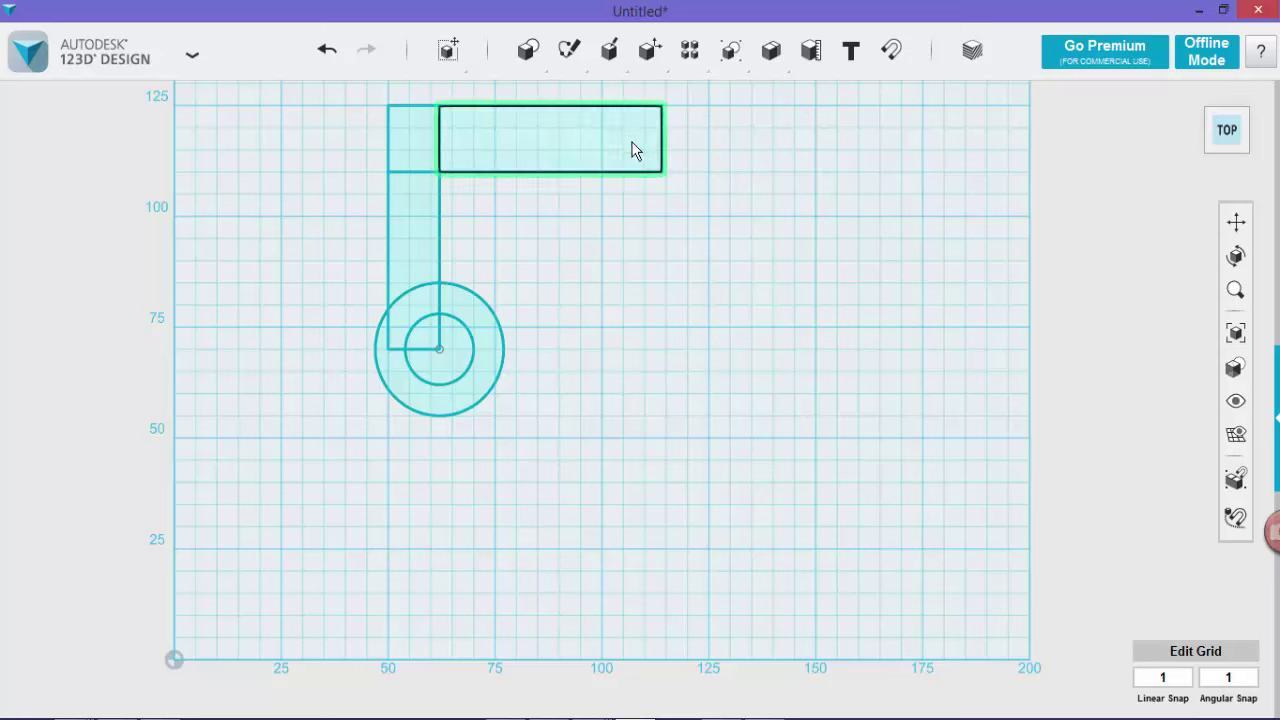
Add a rectangle 12 mm wide and 55 mm high to the sketch, extending down from the horizontal rectangle's upper-right corner
mouse_move(569, 55)
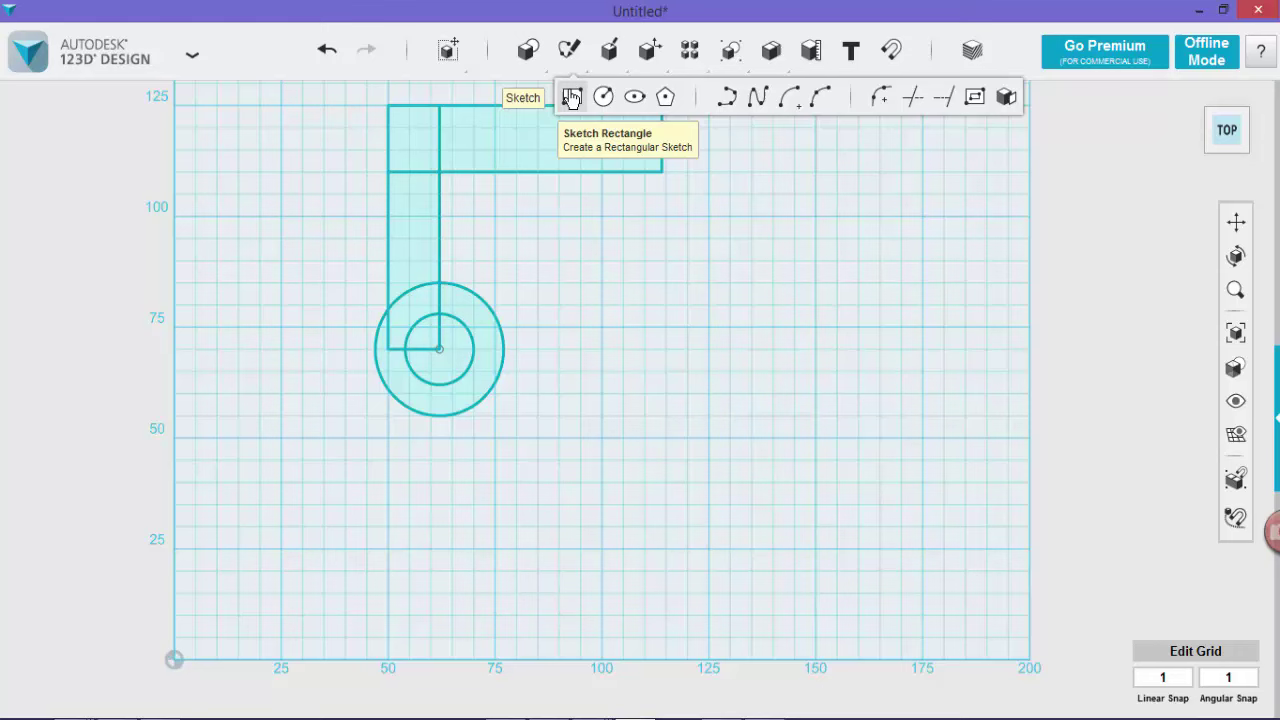
left_click(571, 100)
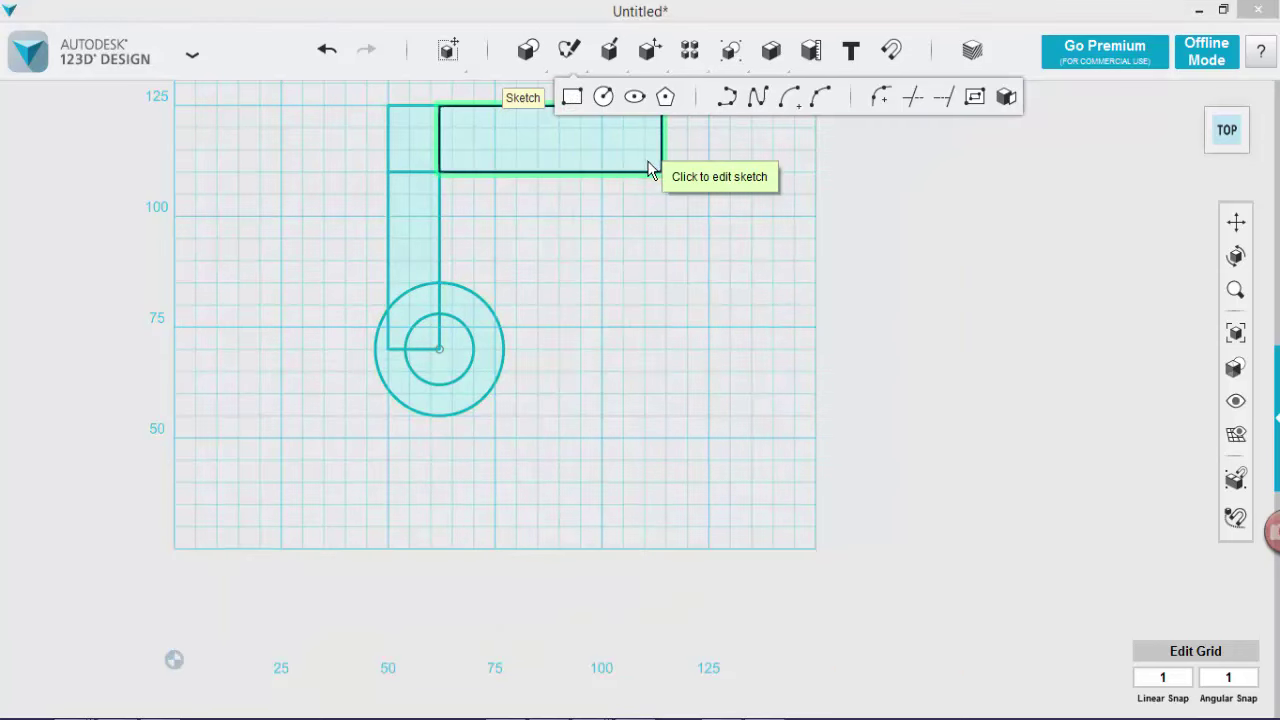
left_click(654, 172)
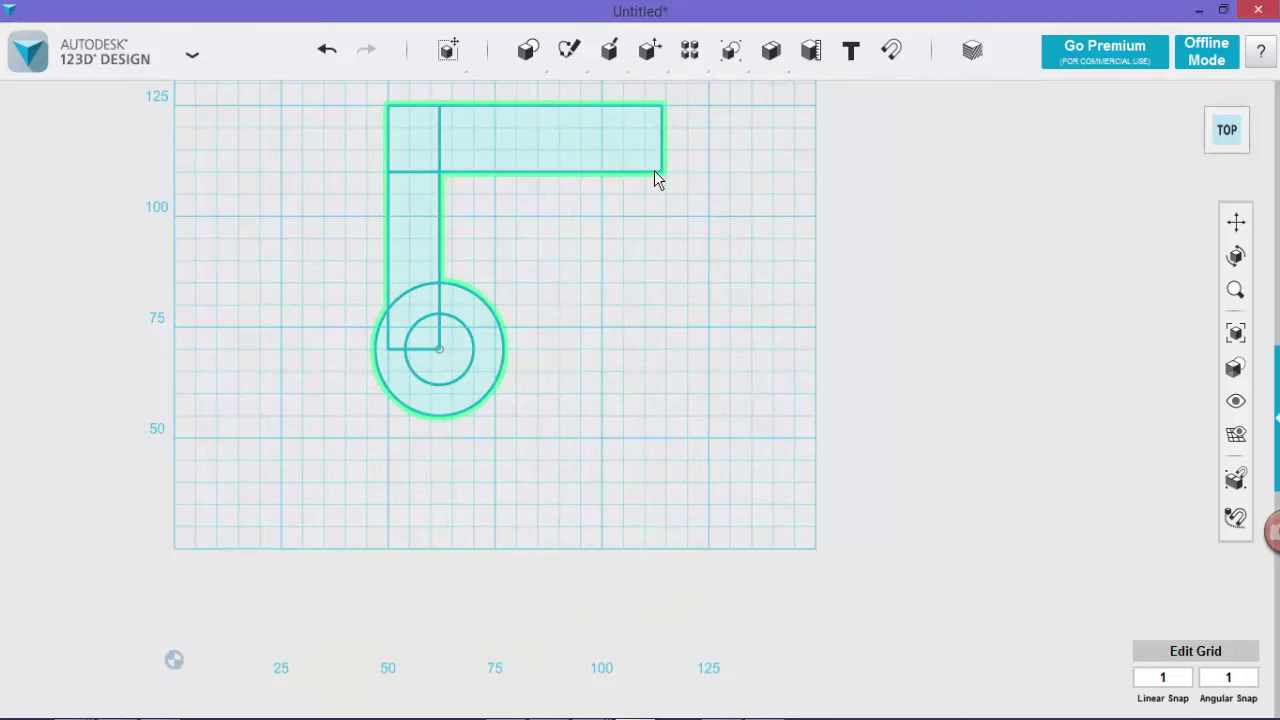
left_click(635, 105)
type("9")
key("Tab")
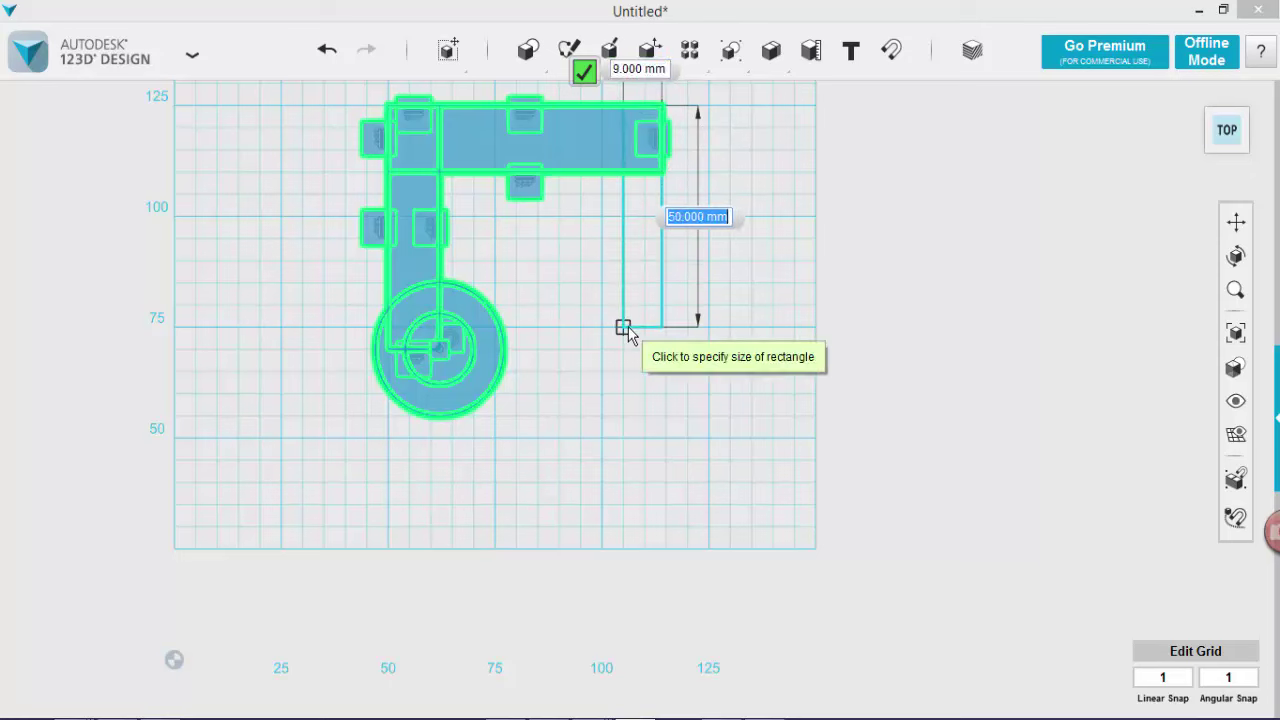
type("55")
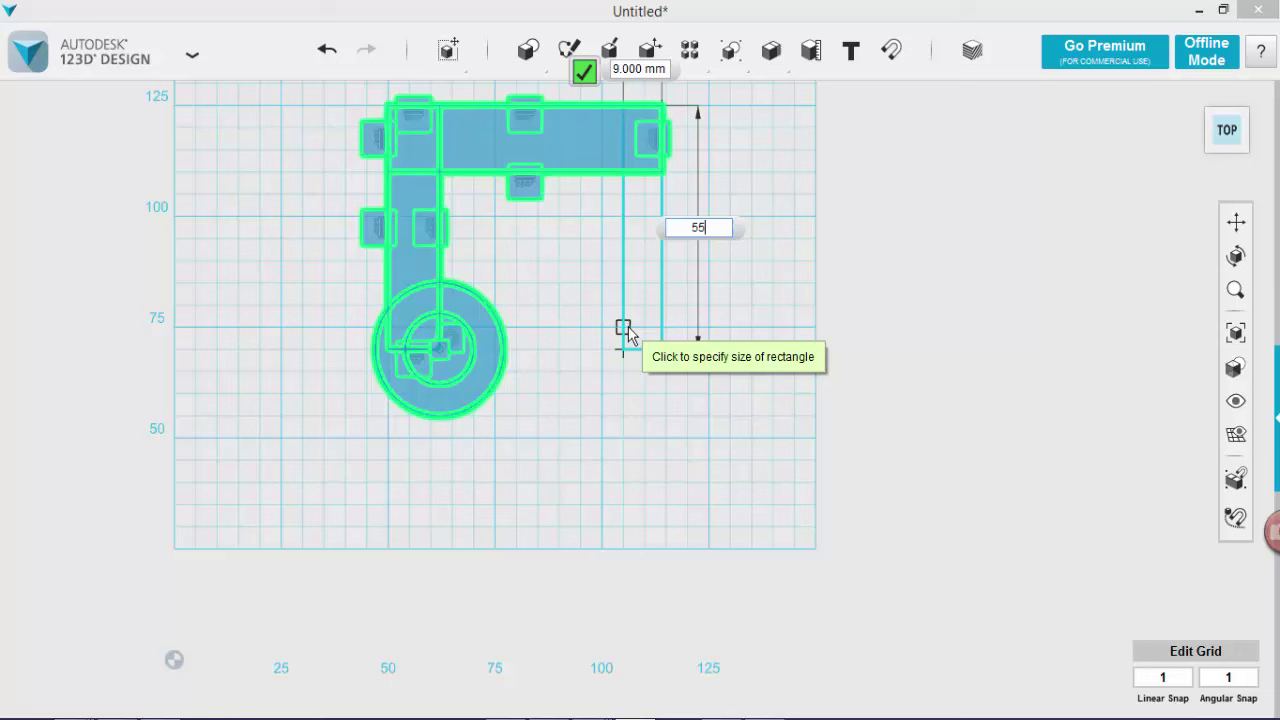
key("Tab")
type("12")
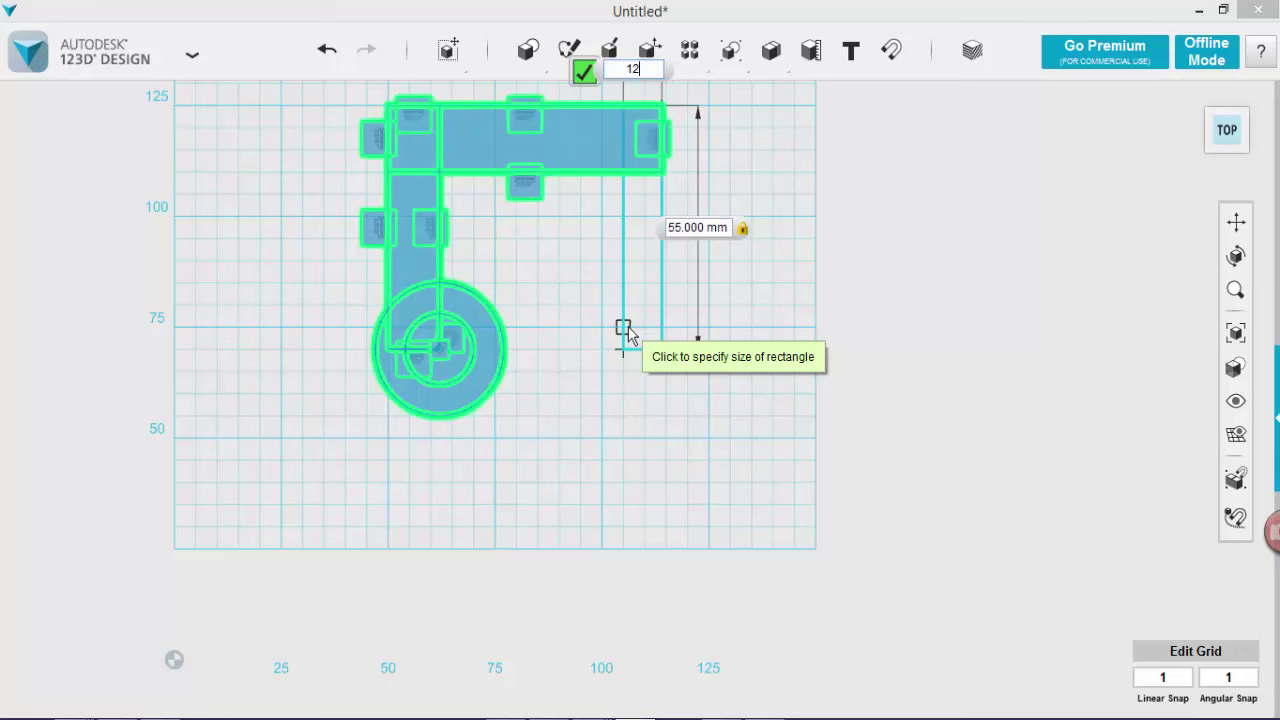
key("Tab")
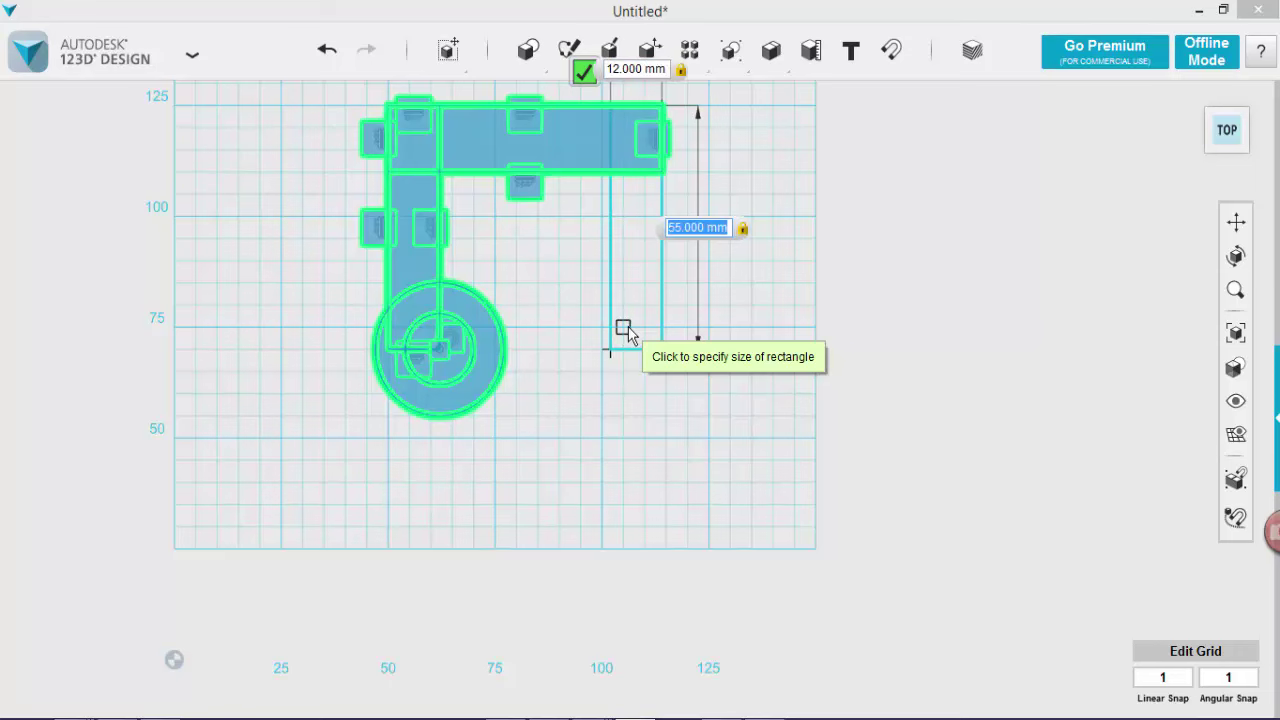
key("Return")
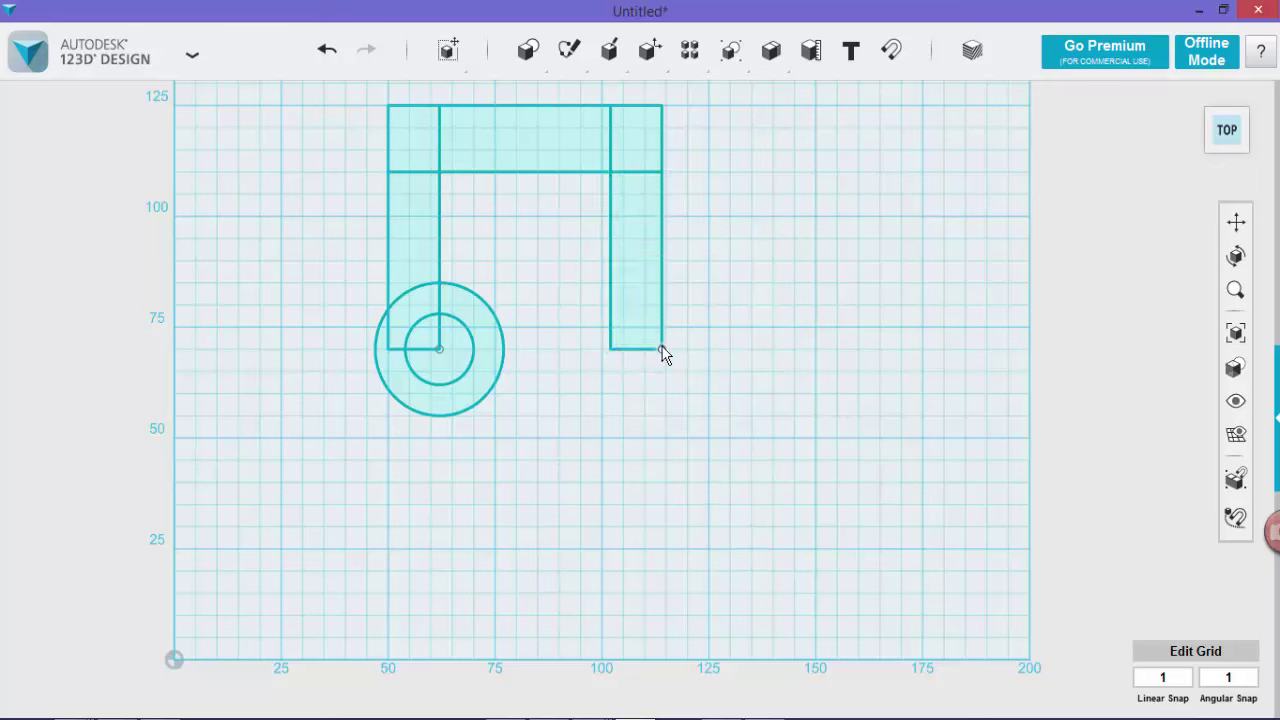
Add a 30 mm diameter circle to the sketch, centred on the lower-right corner of the right vertical rectangle
mouse_move(573, 60)
left_click(603, 96)
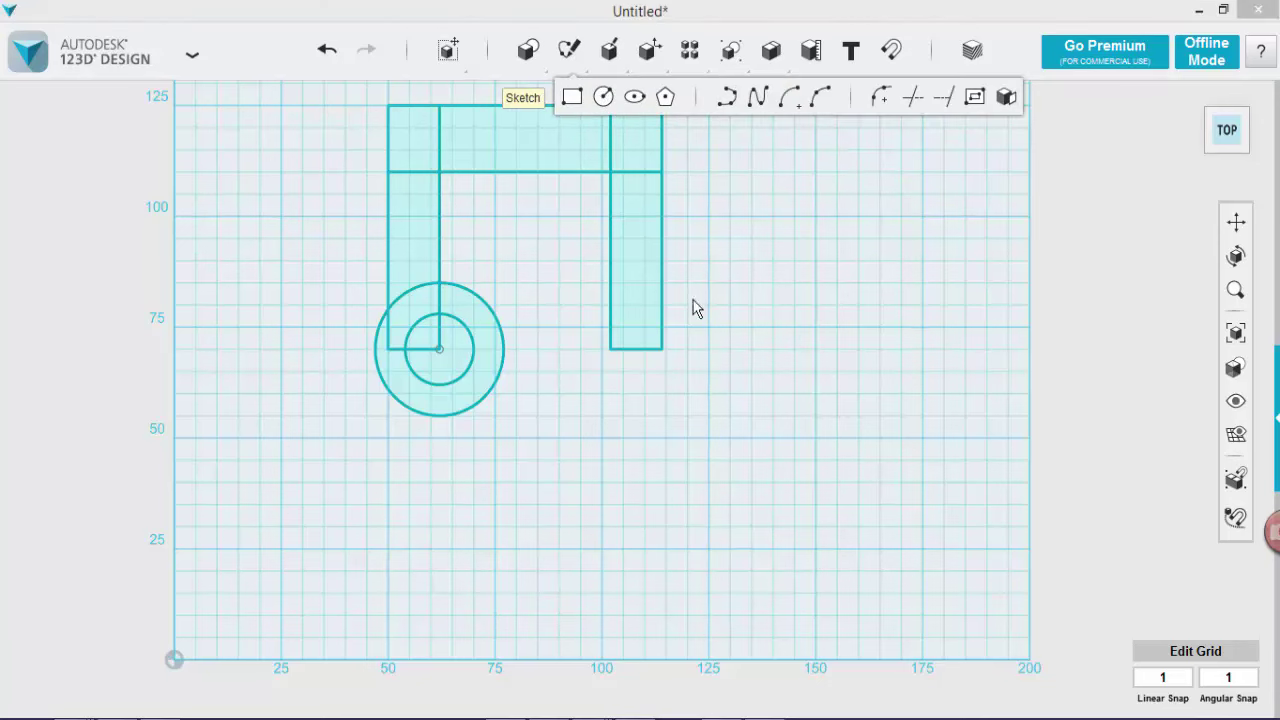
left_click(655, 347)
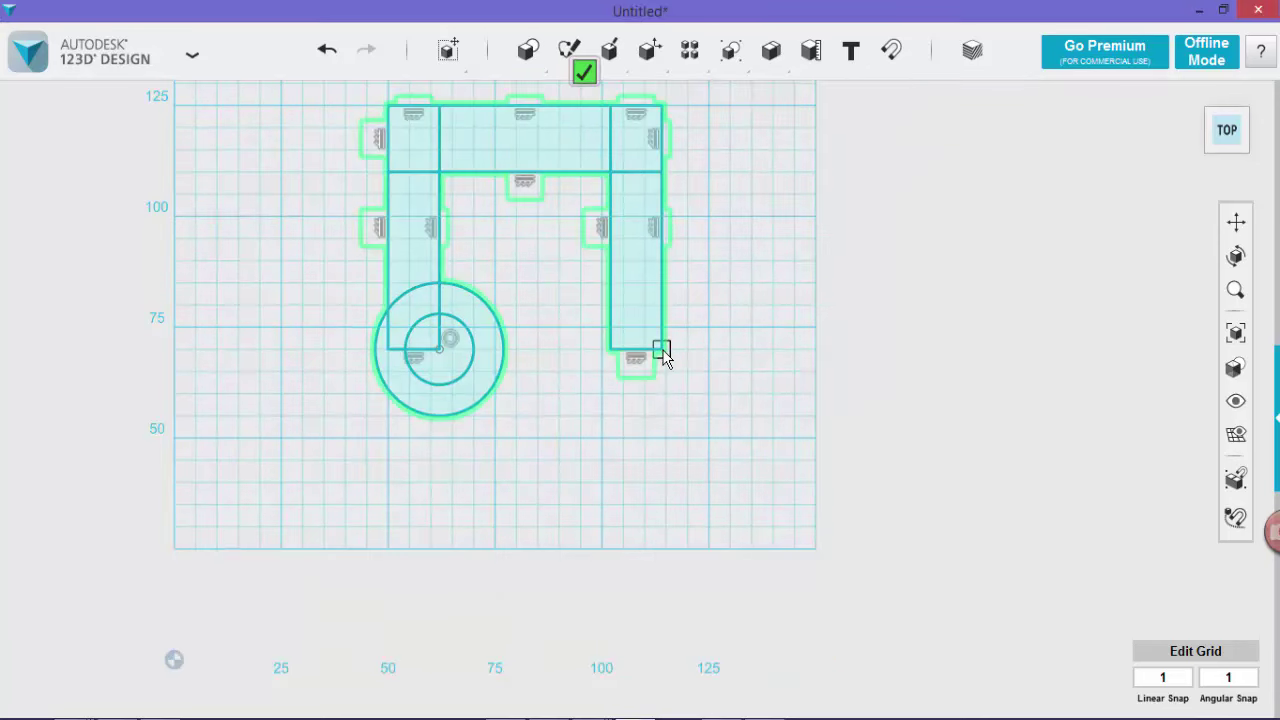
left_click(662, 351)
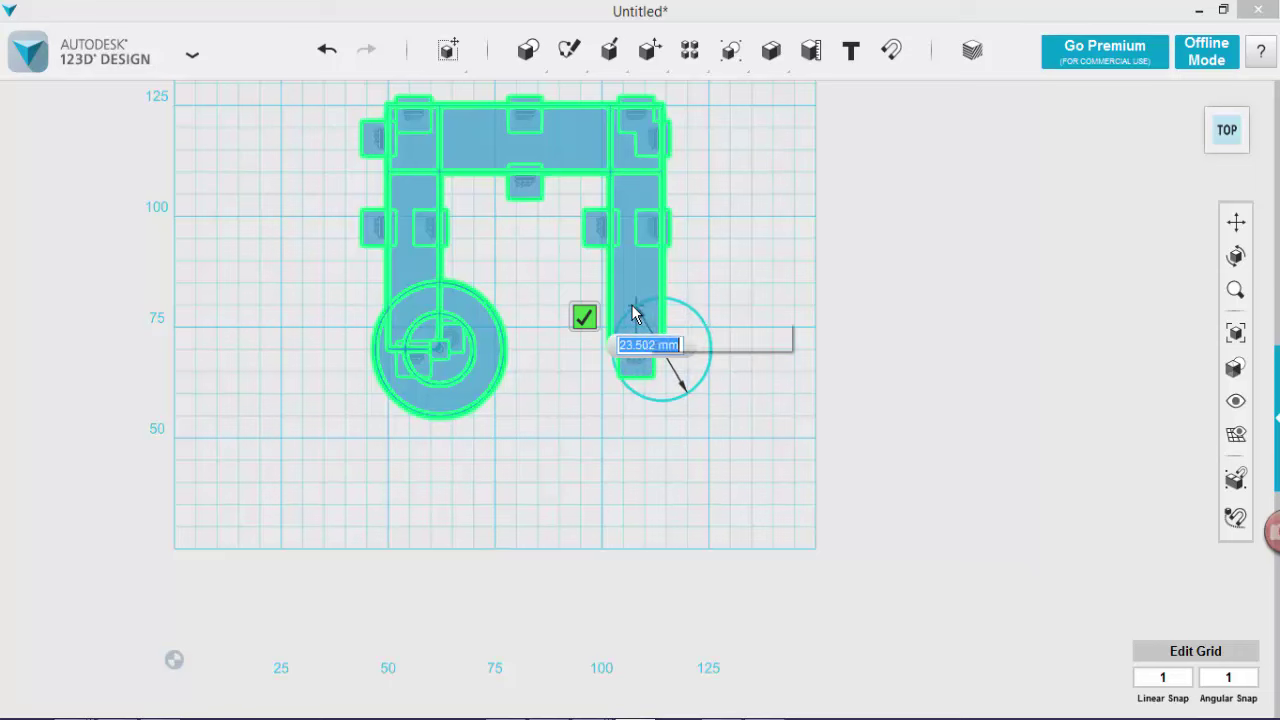
type("3")
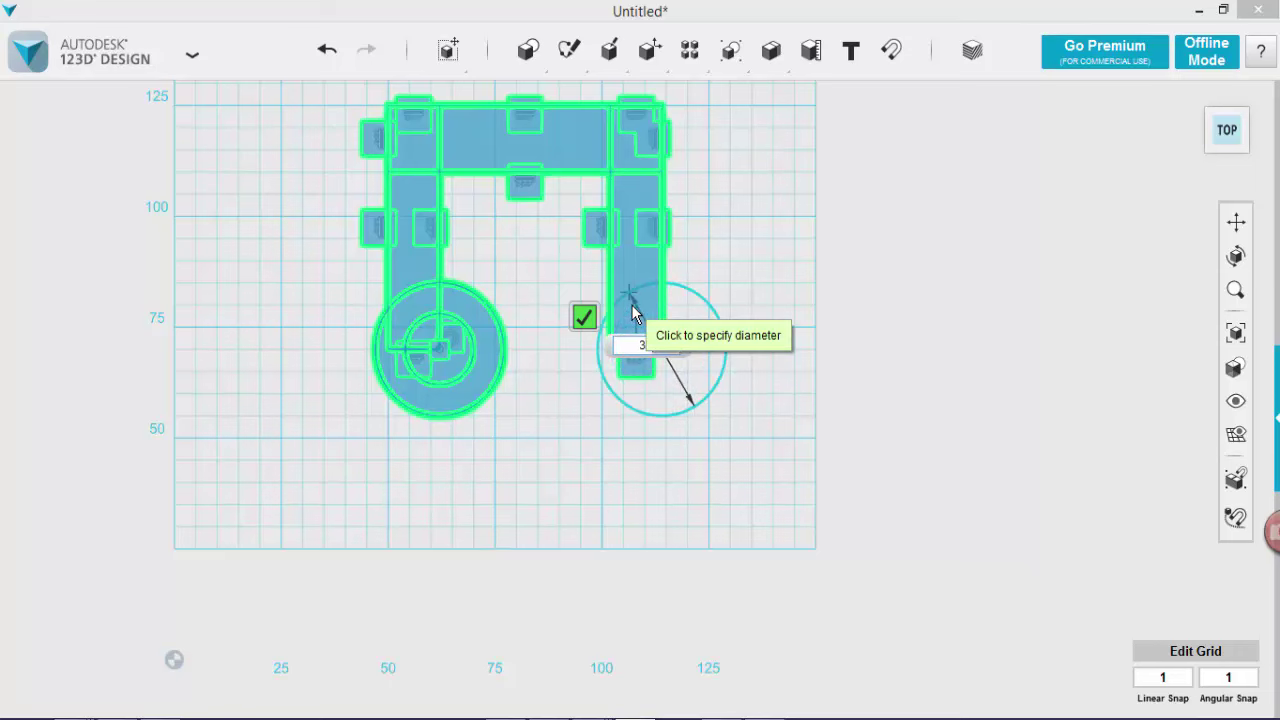
type("0")
key("Tab")
key("Return")
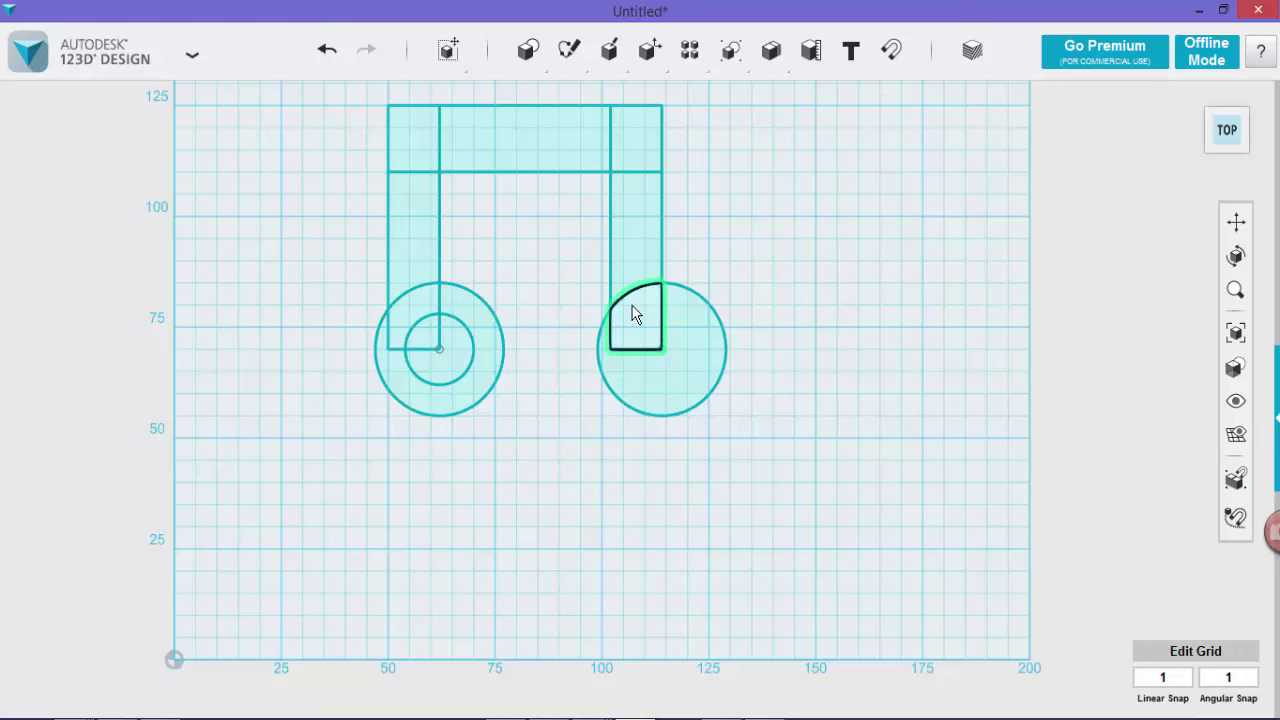
Add a concentric 16 mm diameter circle inside the right-hand 30 mm circle
mouse_move(614, 58)
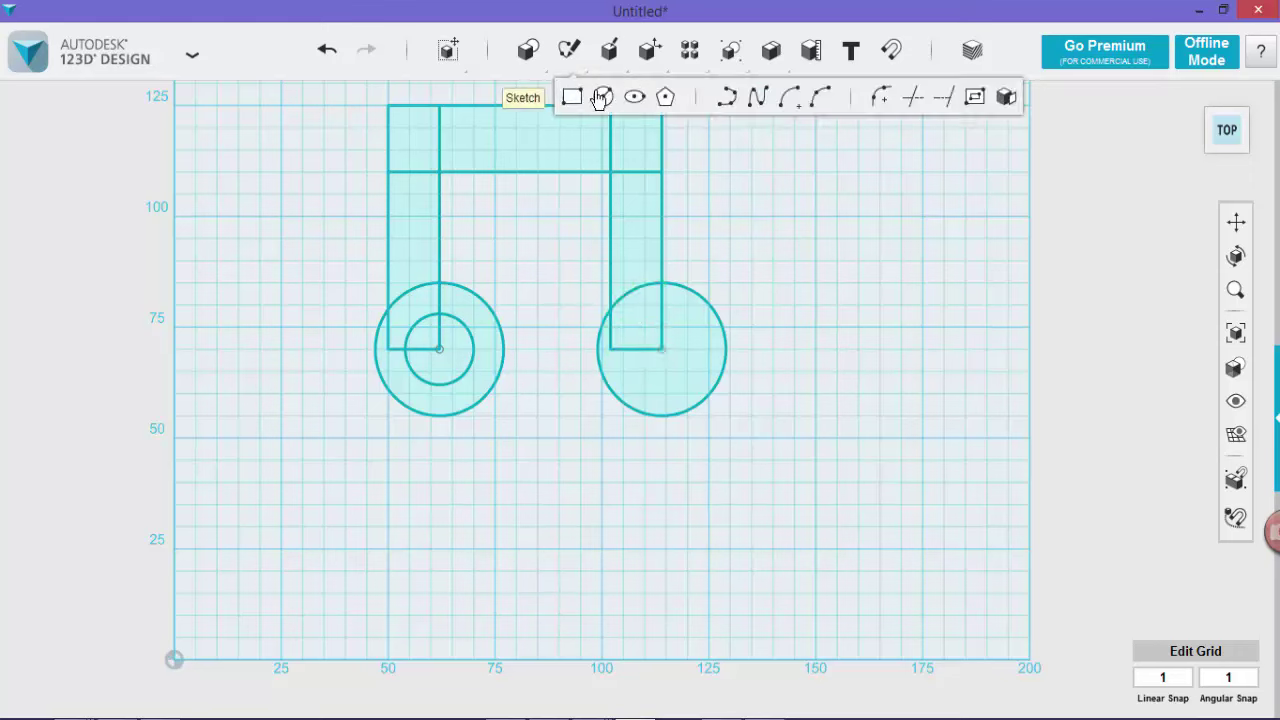
left_click(663, 350)
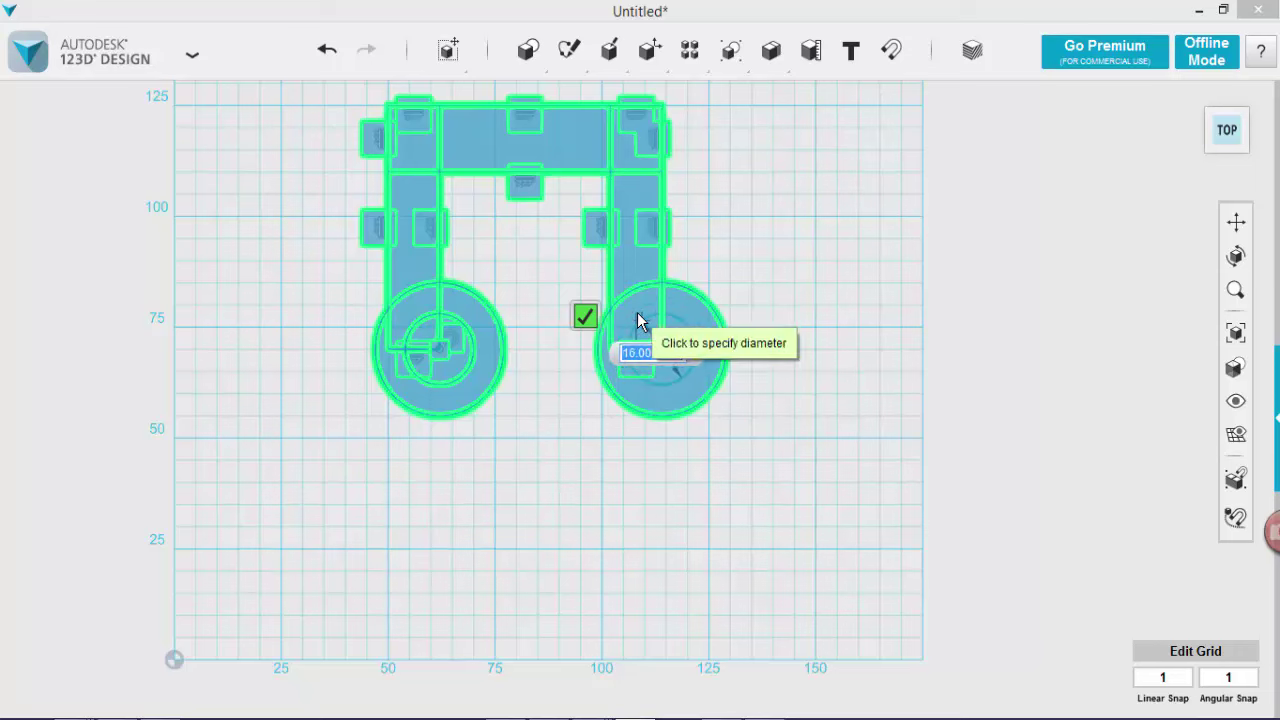
key("Escape")
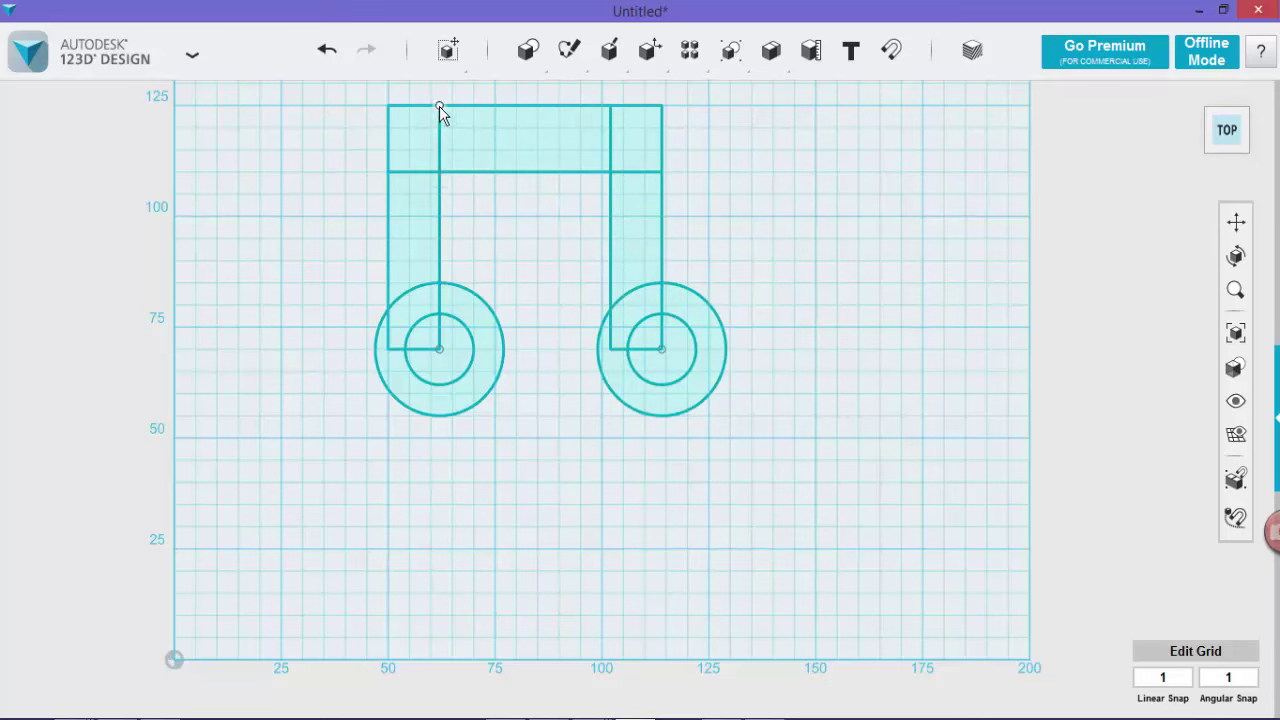
Add a rectangle 10 mm wide and 5 mm high inside the crossbar, starting where the left leg's inner edge meets the crossbar's upper edge
left_click(463, 134)
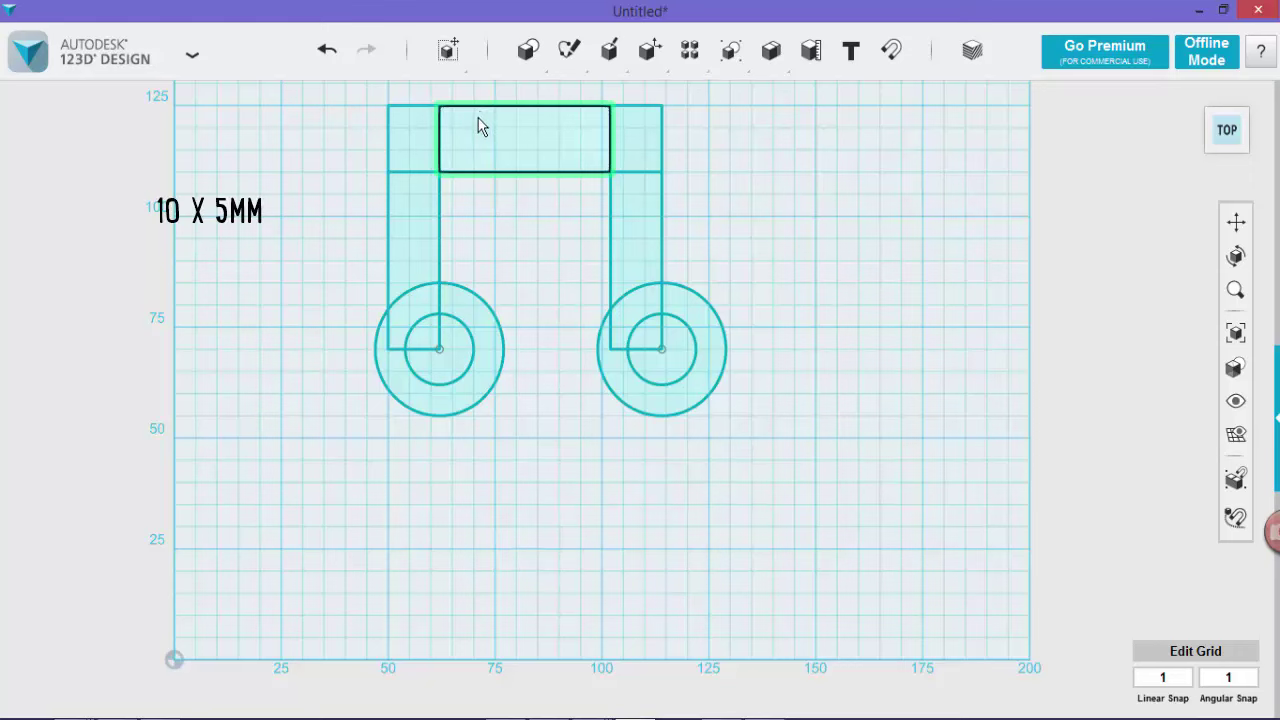
mouse_move(569, 52)
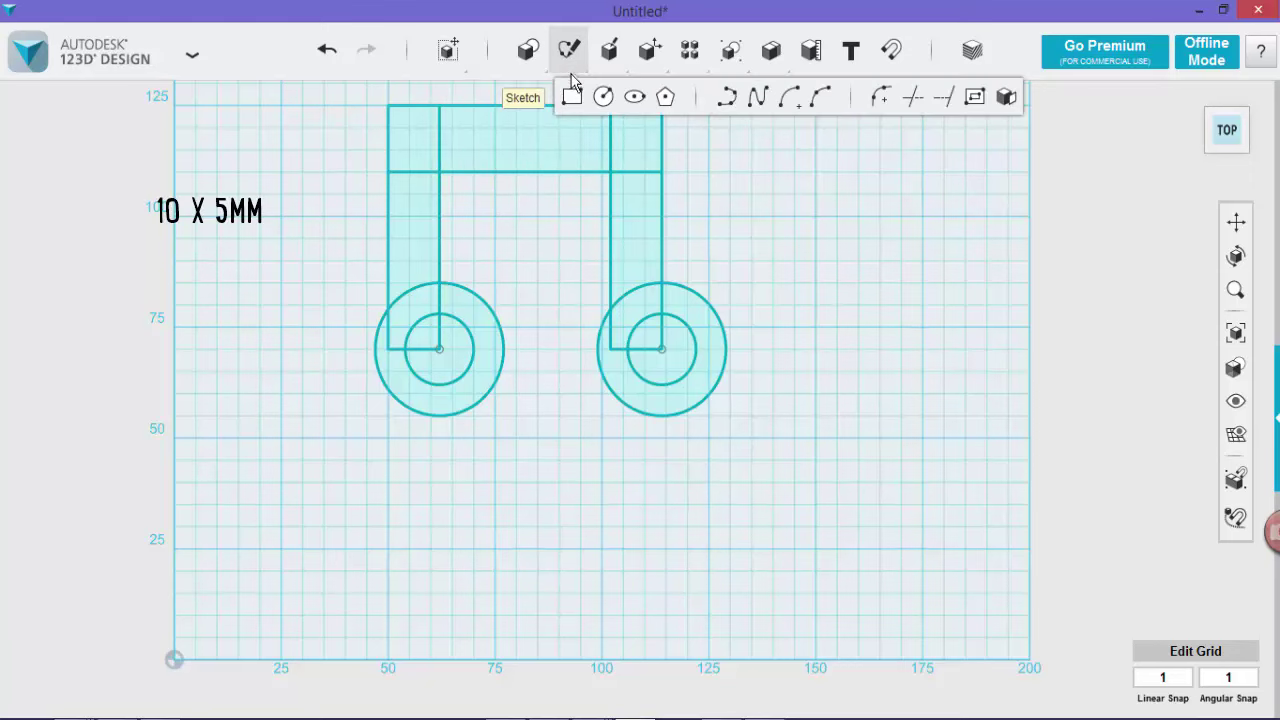
left_click(572, 97)
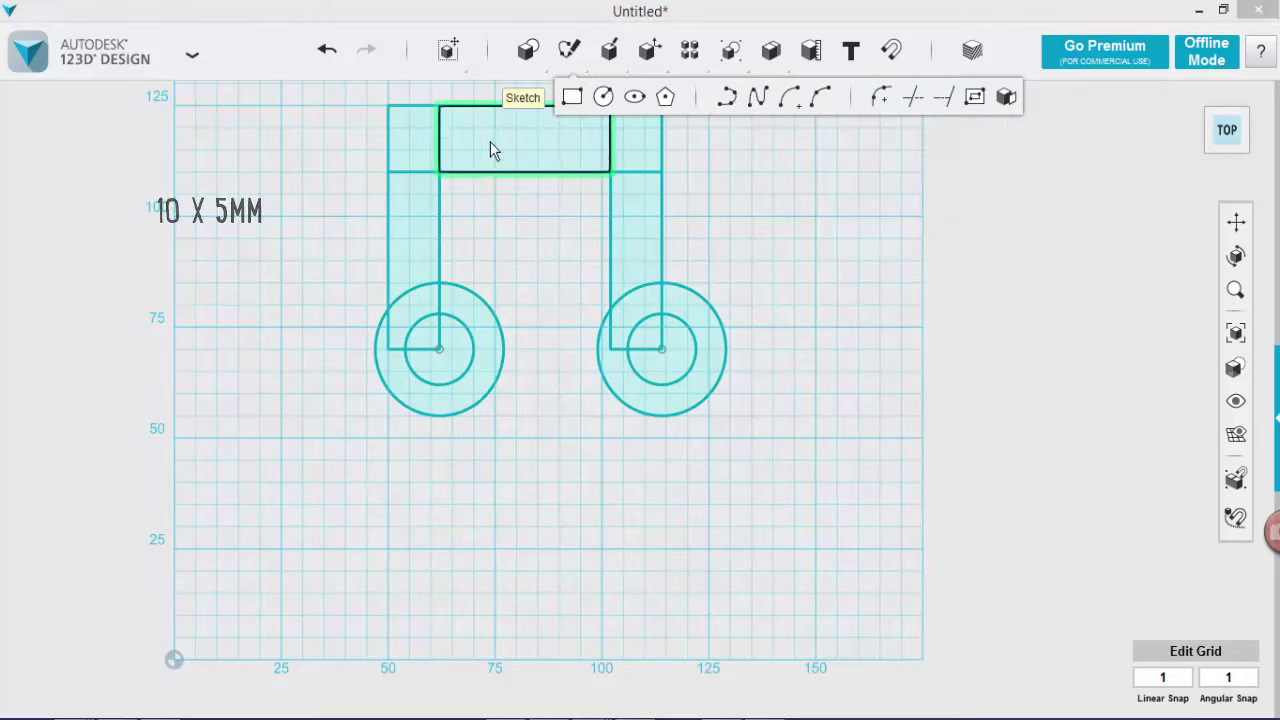
left_click(442, 108)
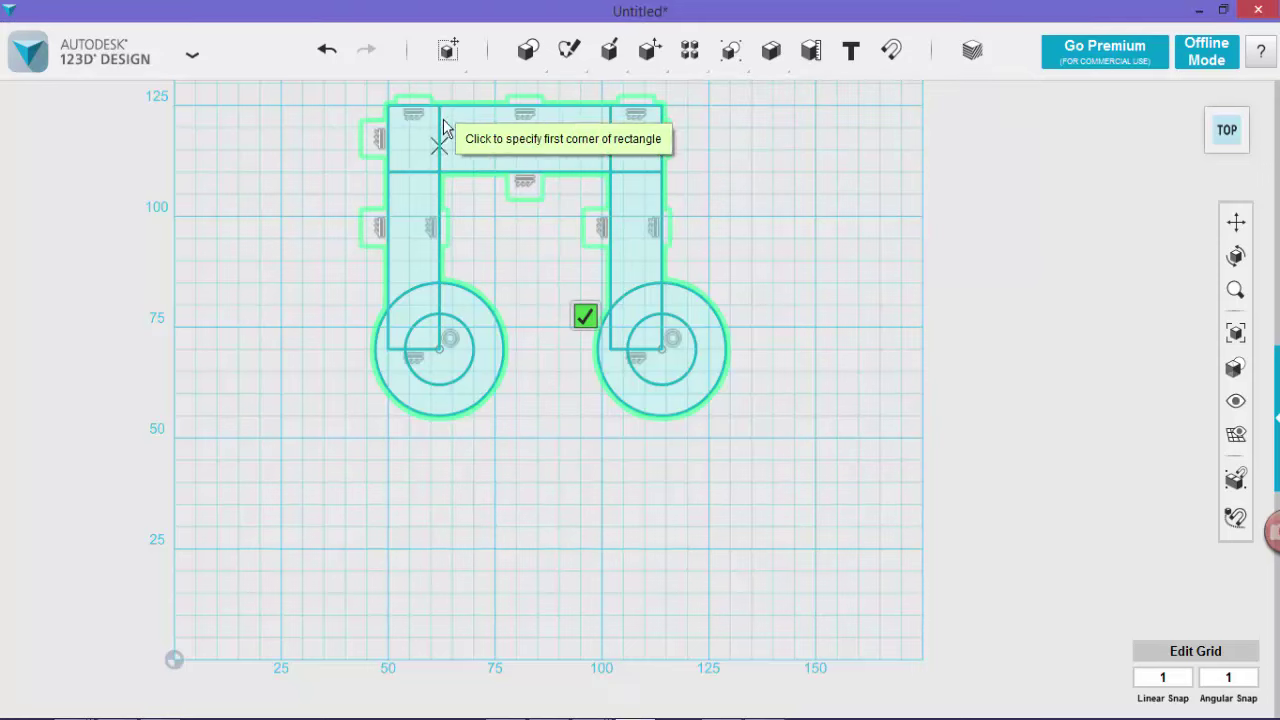
left_click(440, 105)
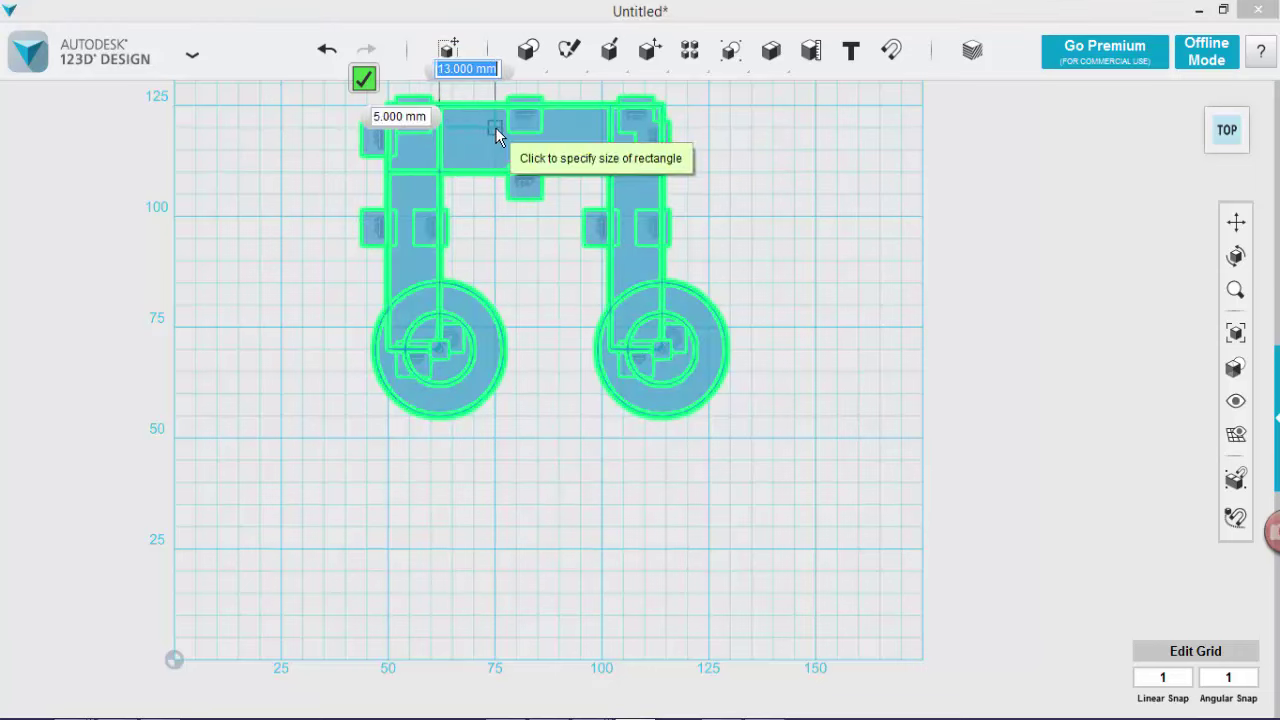
type("10")
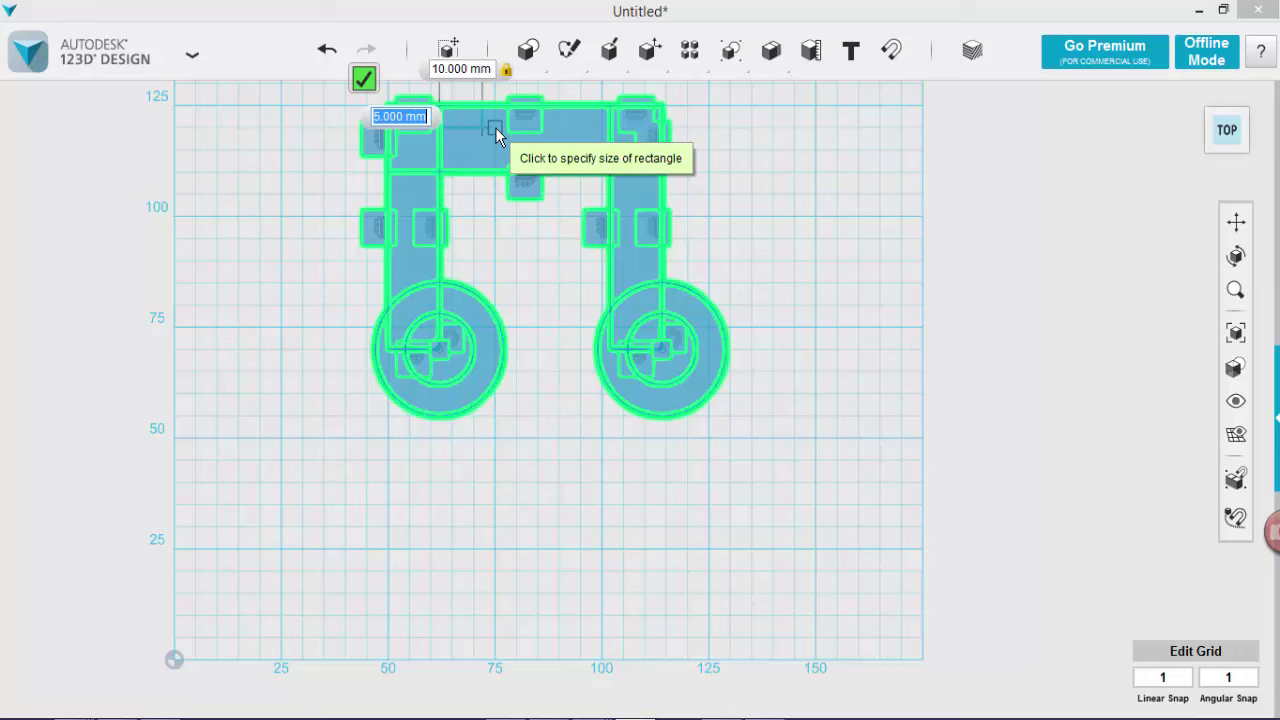
key("Return")
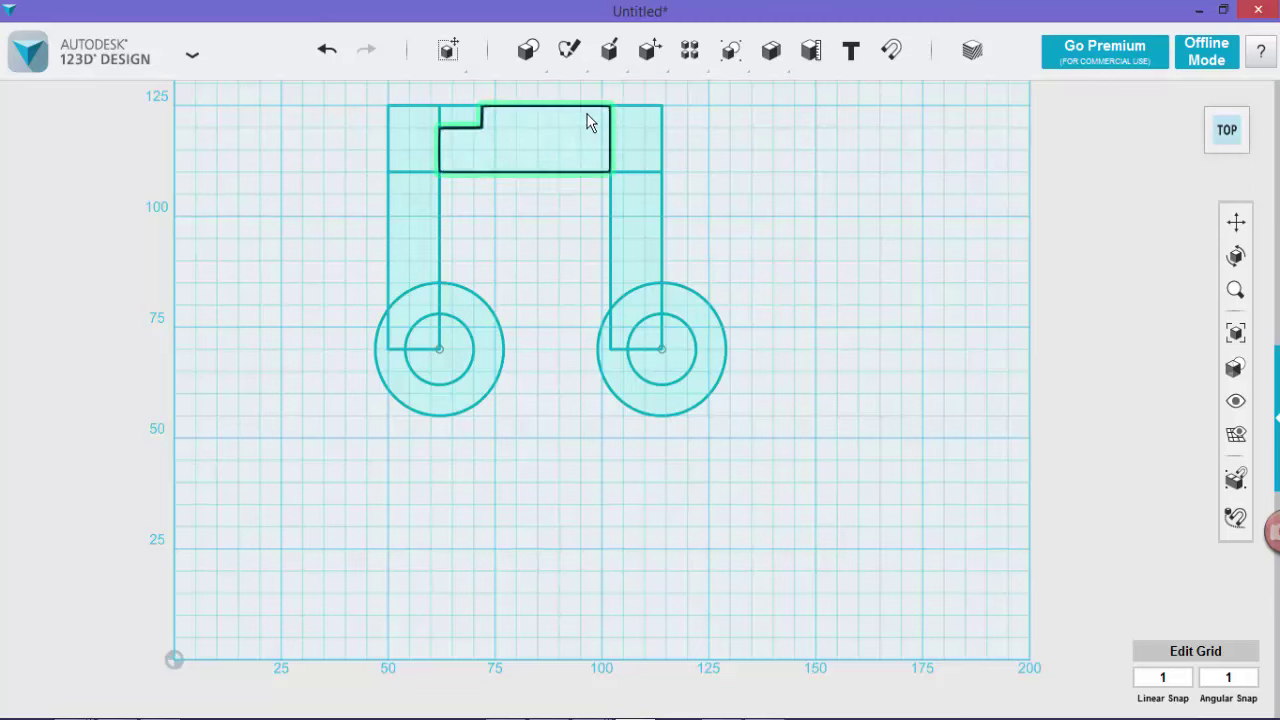
Sketch a 13 mm horizontal line inward from the left leg's inner edge, just below the crossbar, at 90 degrees to that edge
mouse_move(532, 68)
scroll(535, 70, "up", 3)
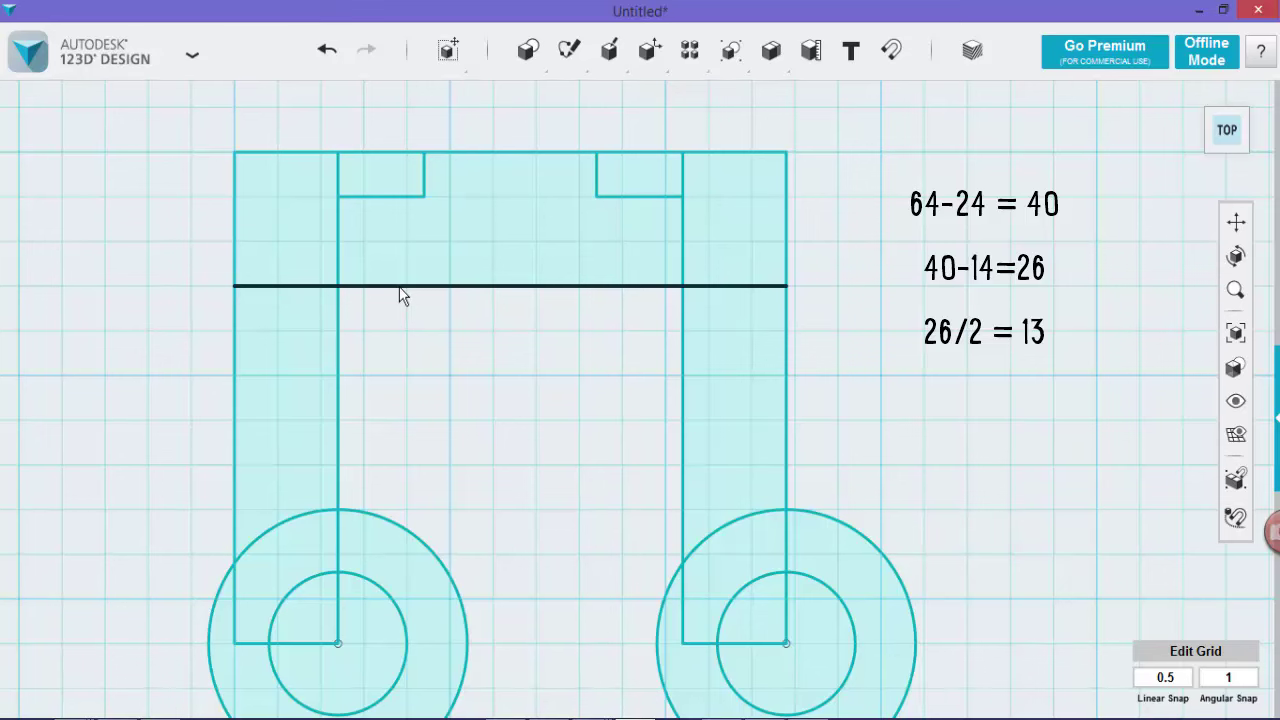
left_click(565, 256)
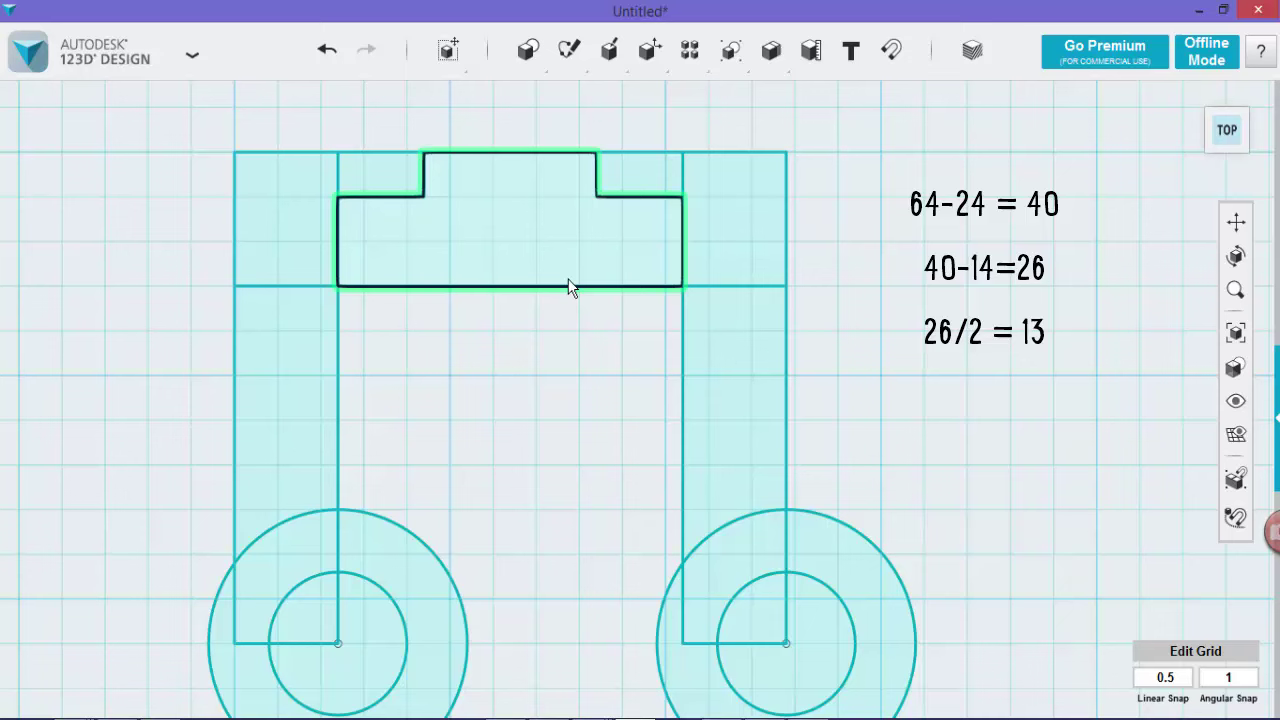
left_click(363, 292)
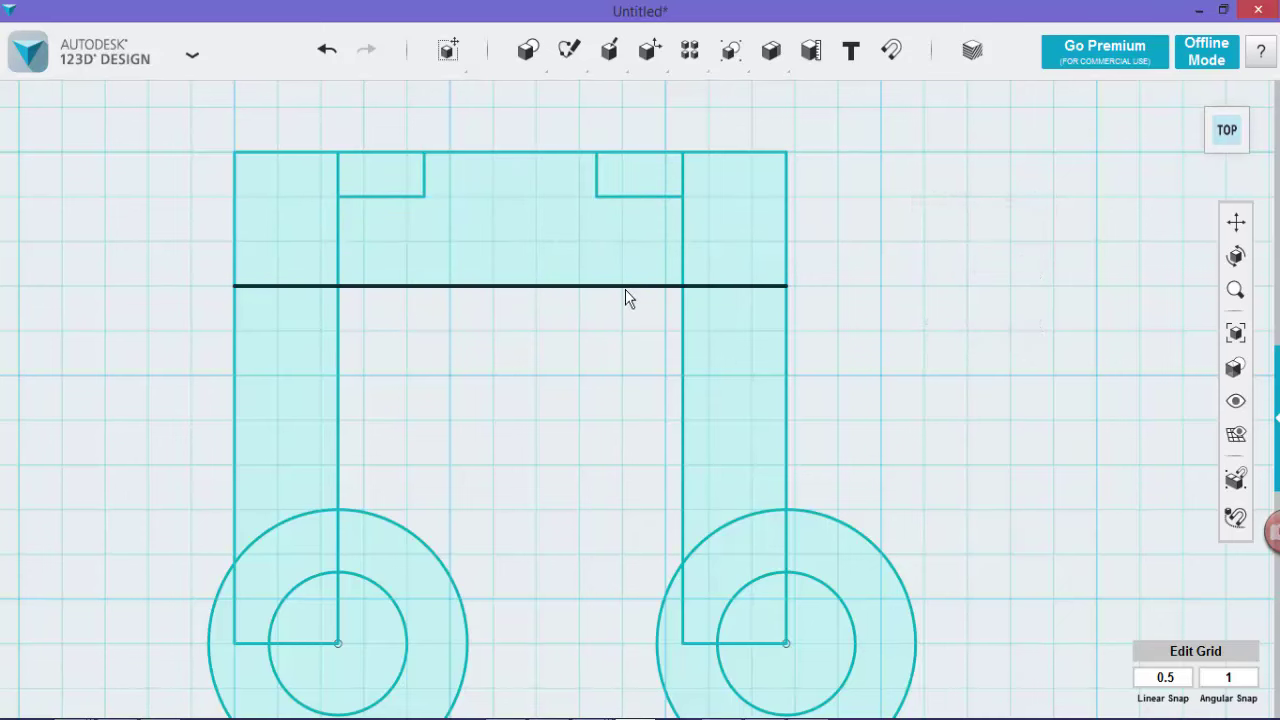
mouse_move(569, 52)
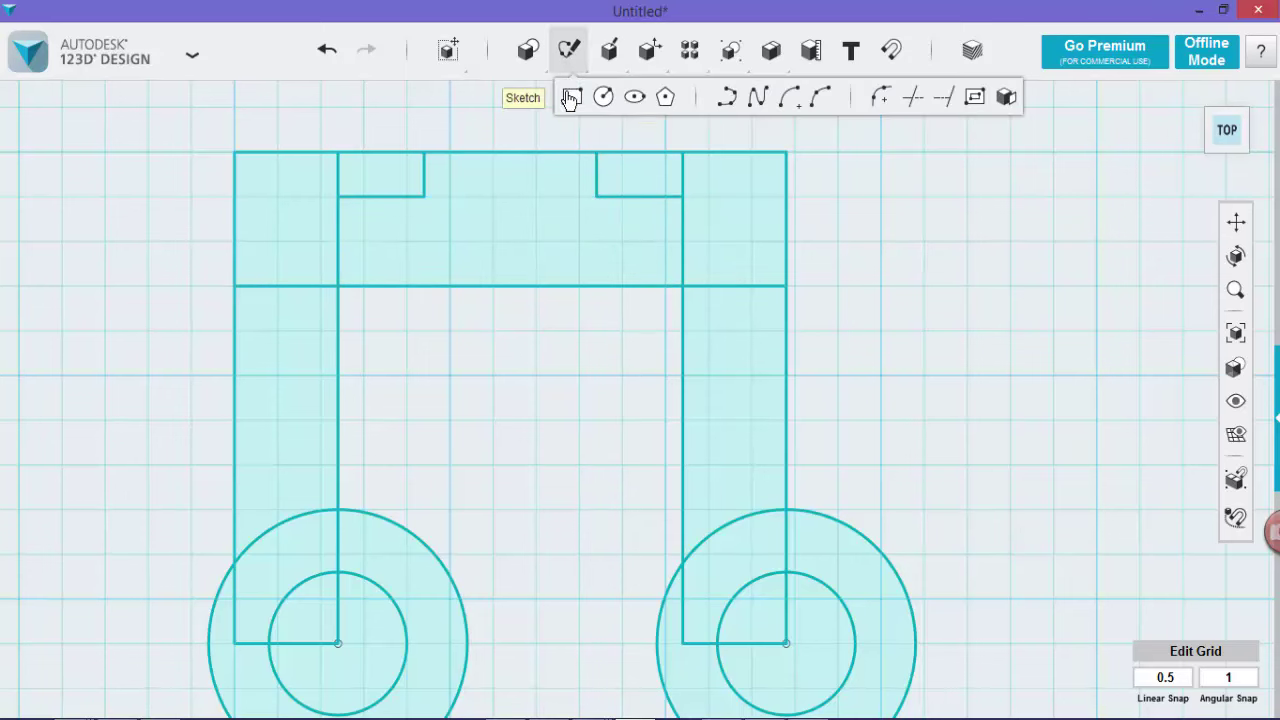
left_click(726, 97)
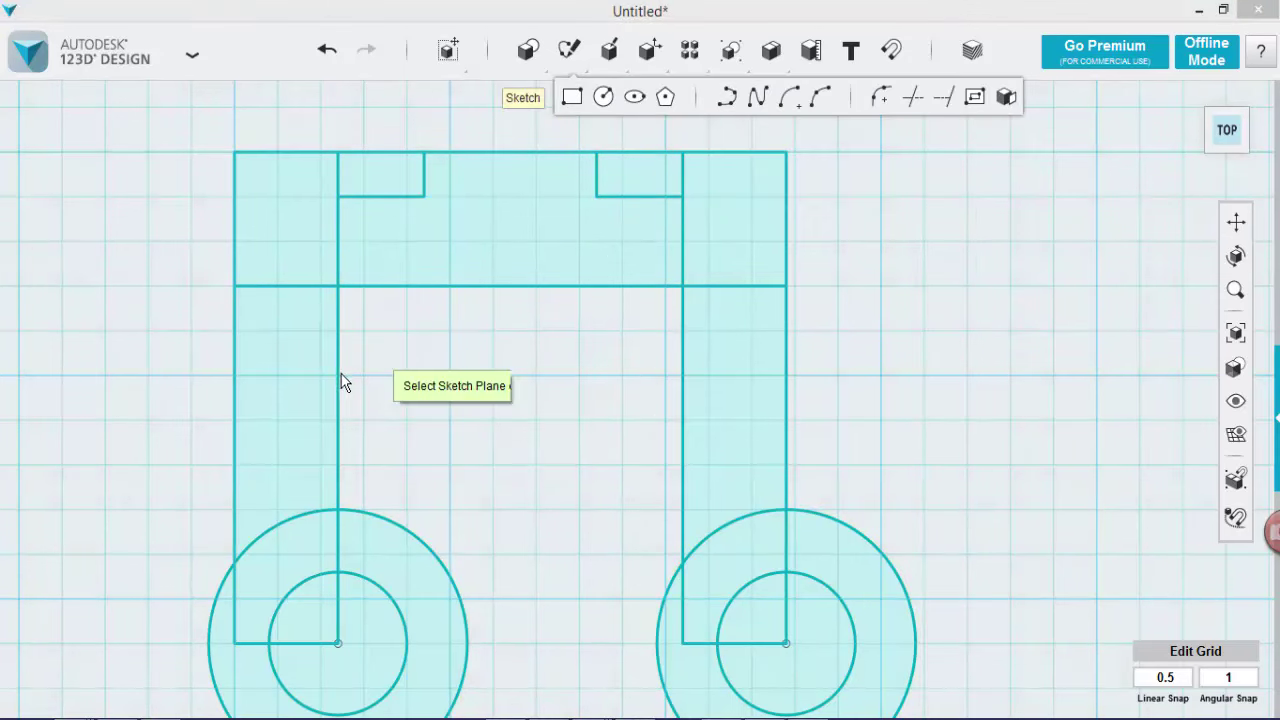
left_click(338, 328)
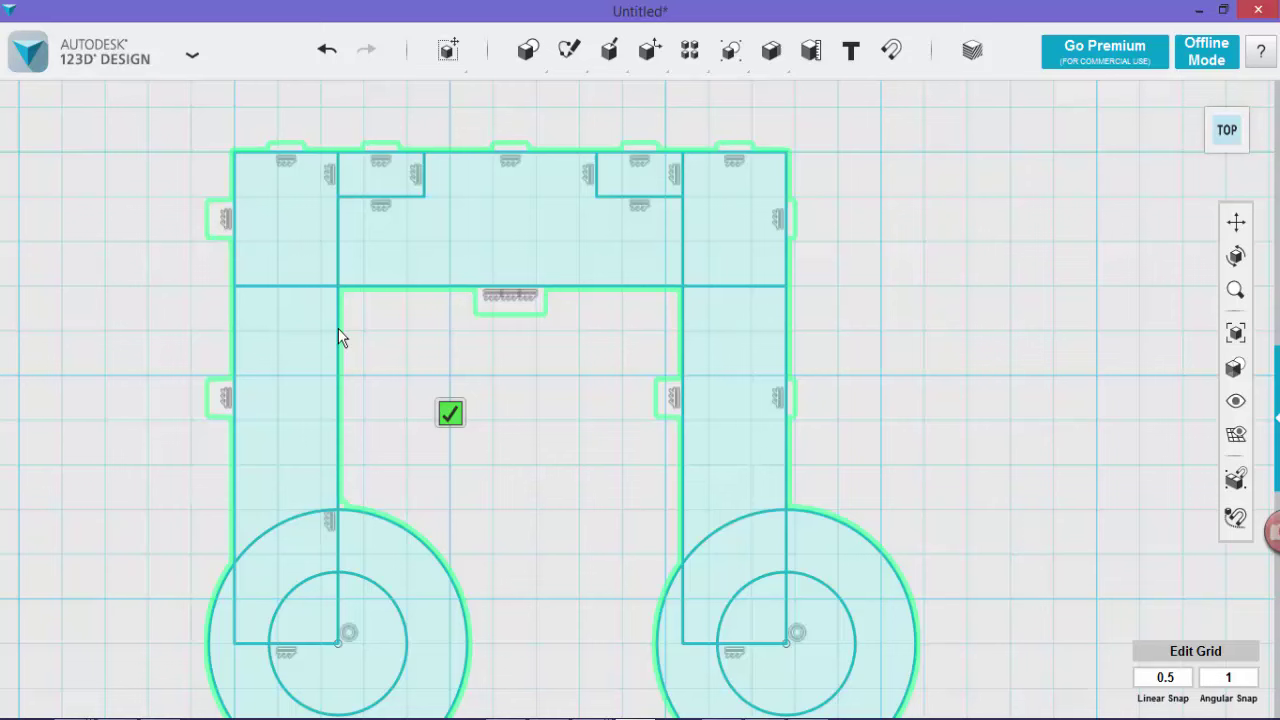
left_click(337, 329)
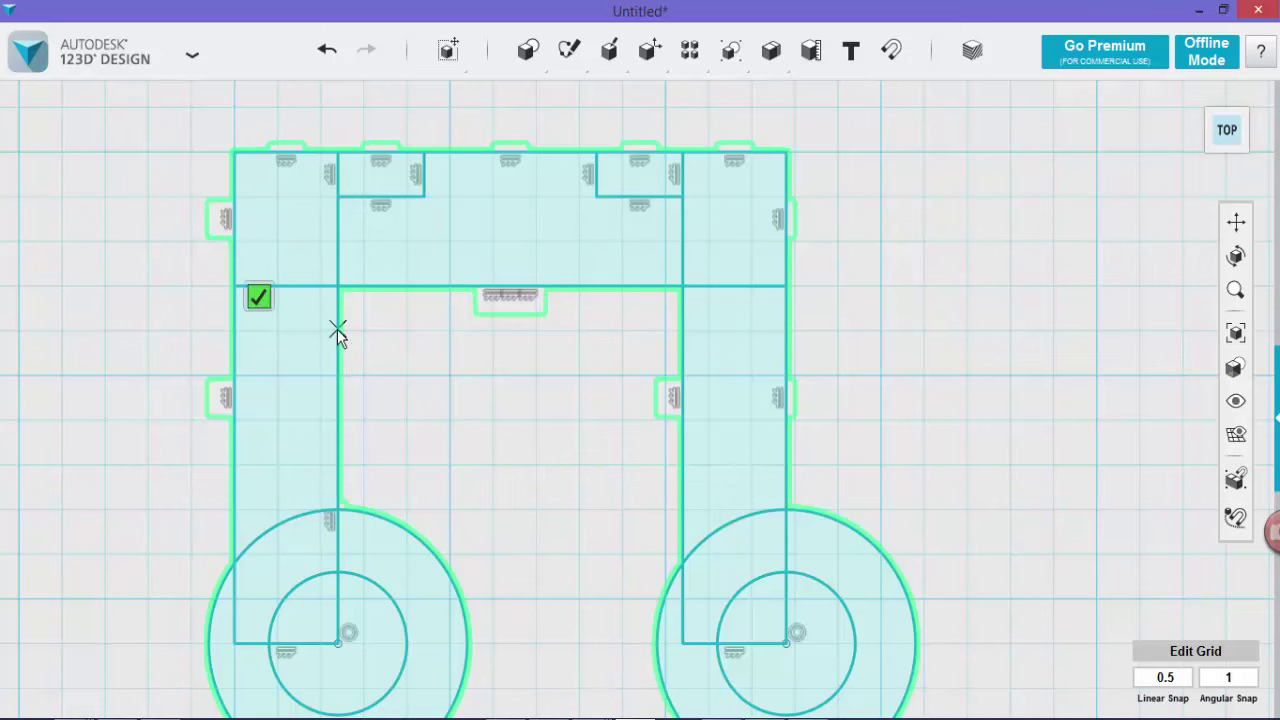
type("13")
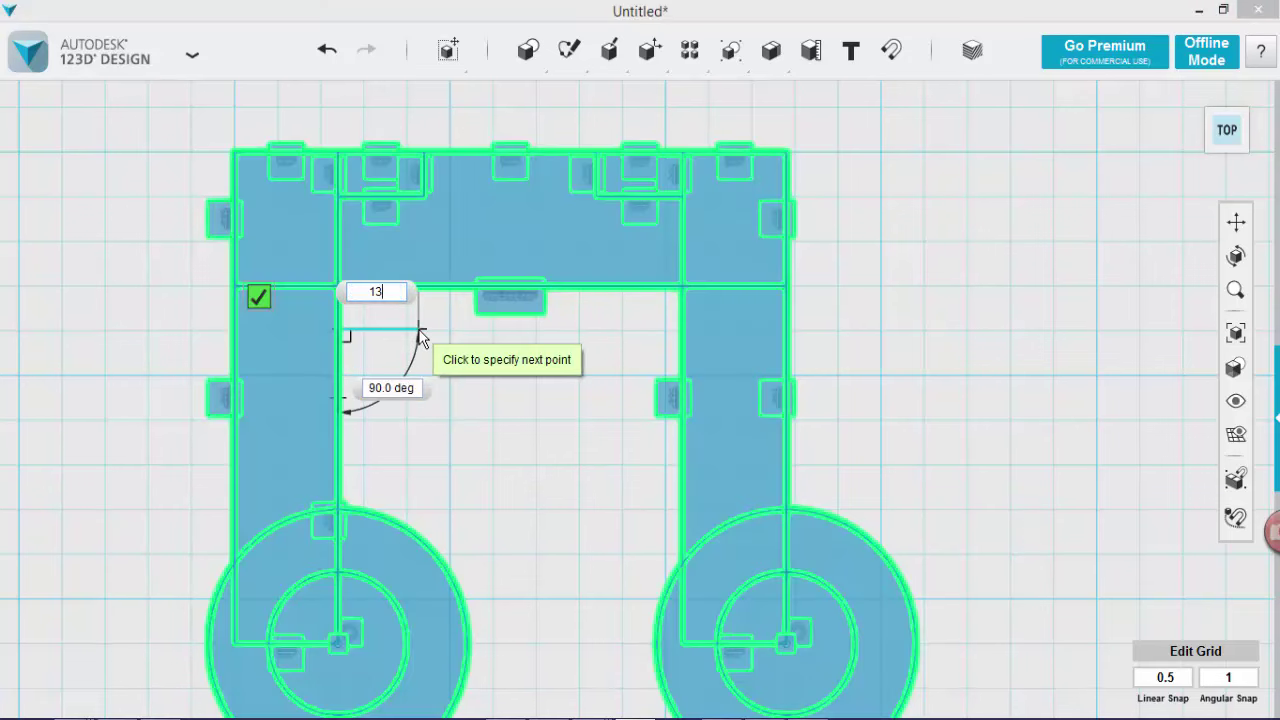
key("Return")
key("Escape")
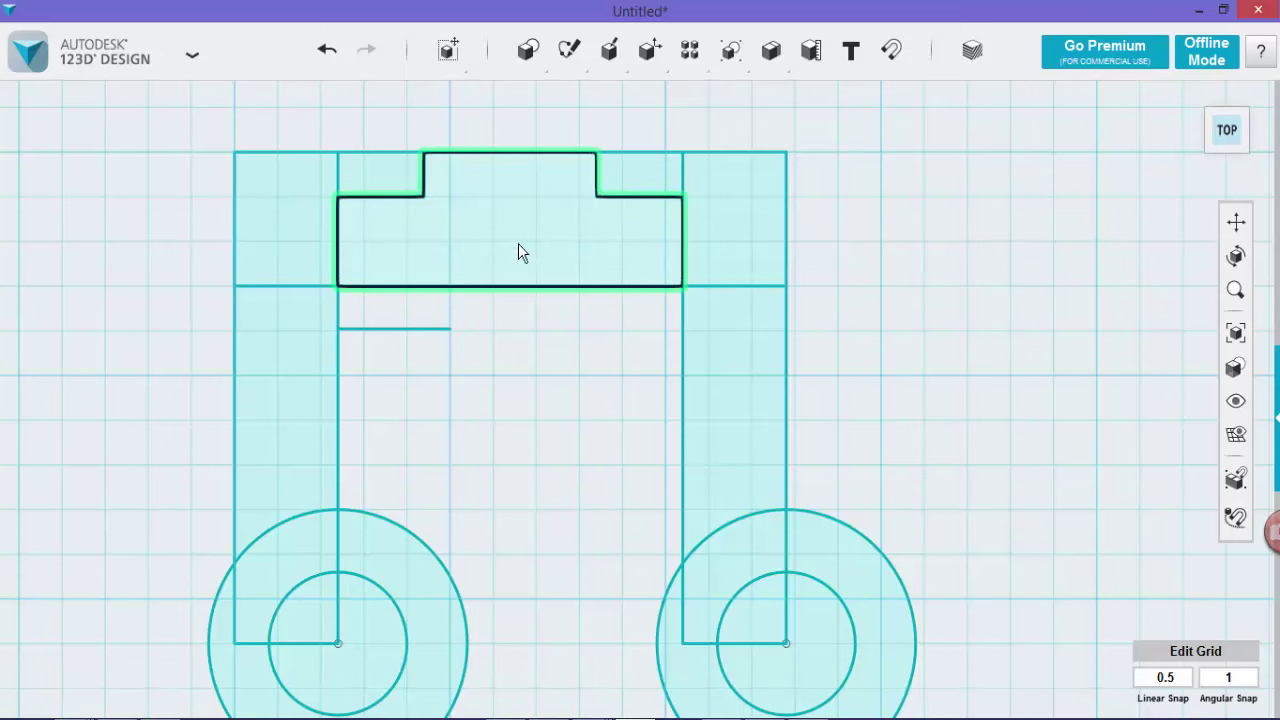
Add a rectangle 14 mm wide and 5 mm high inside the crossbar, starting on its lower edge directly above the guide line's free end
mouse_move(561, 63)
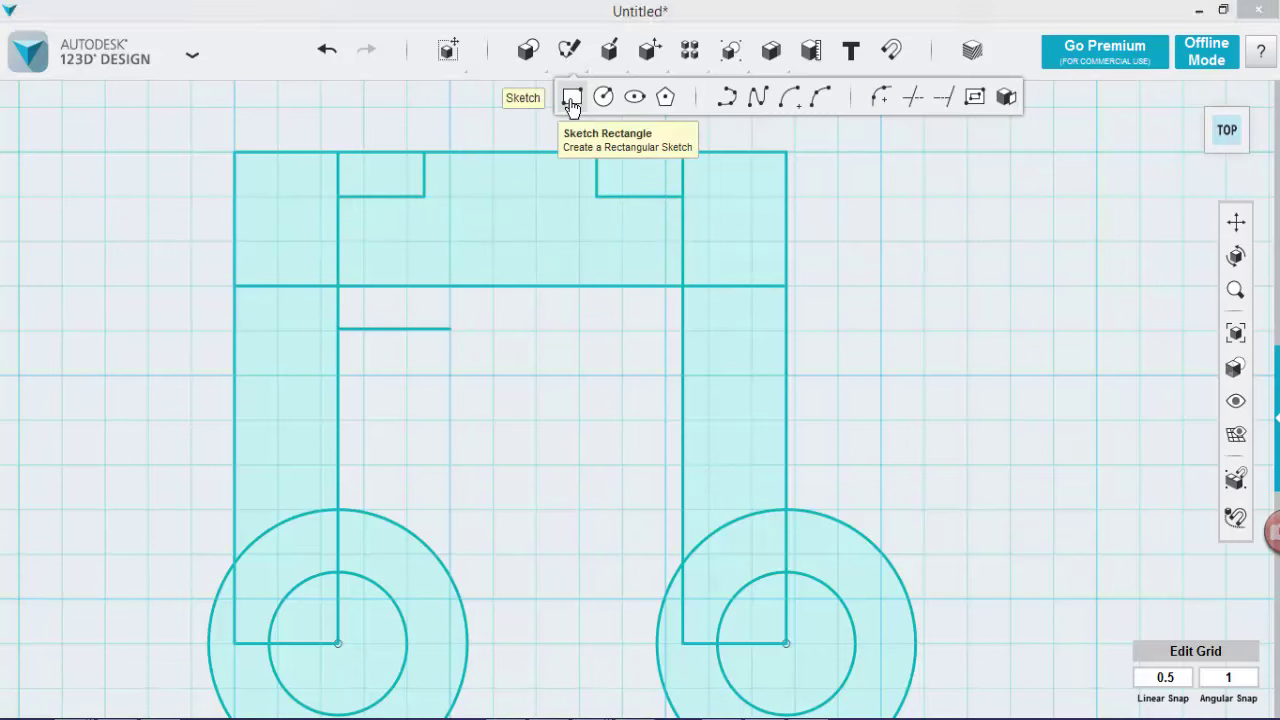
left_click(572, 104)
left_click(451, 282)
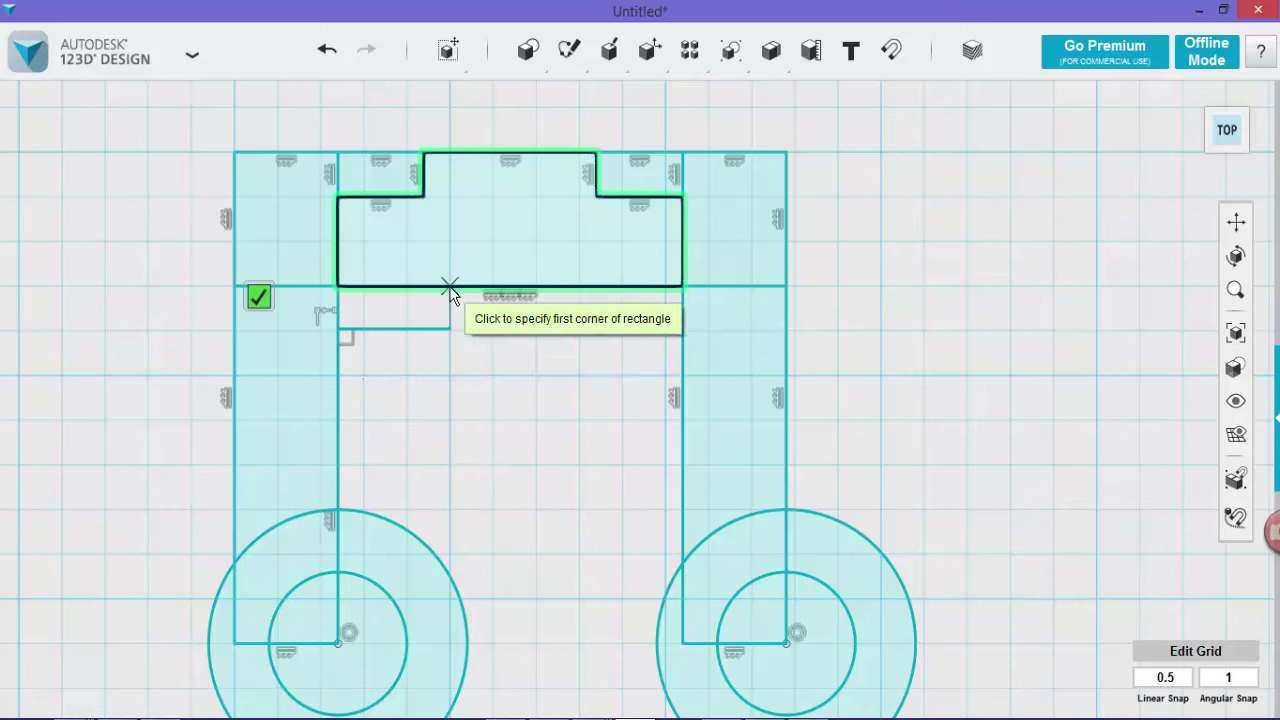
left_click(450, 288)
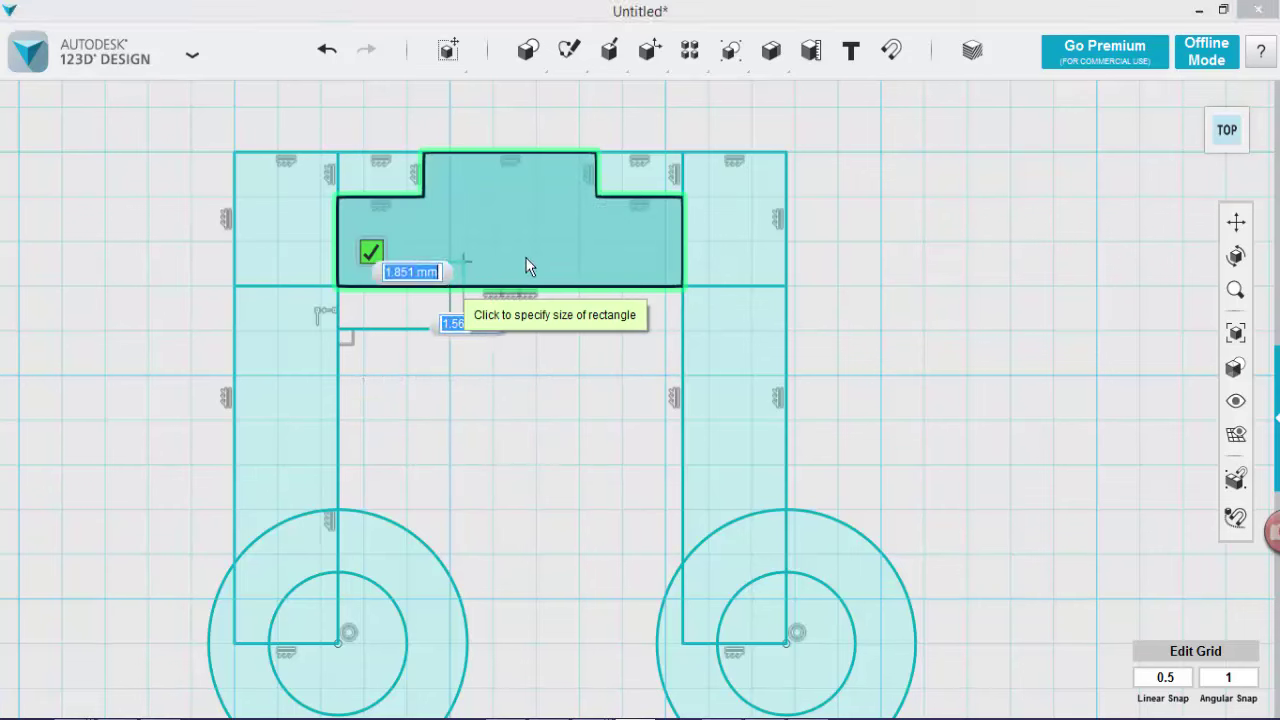
type("14")
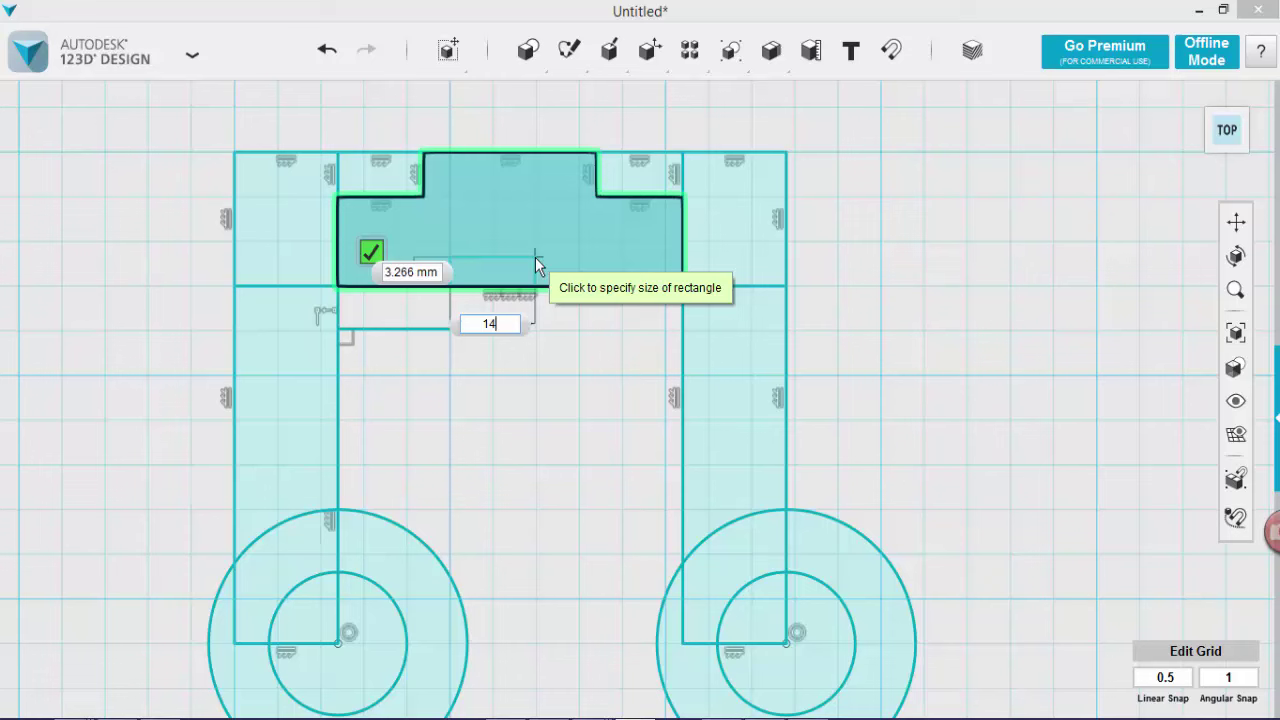
key("Tab")
type("5")
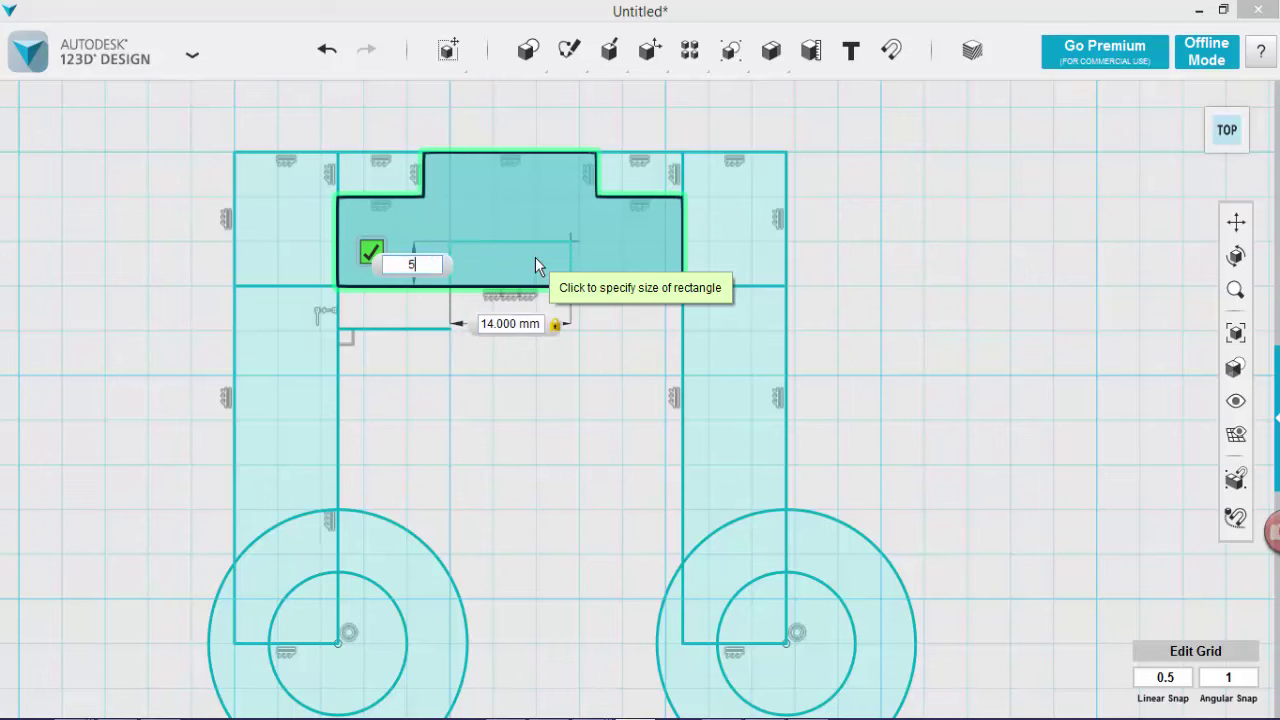
key("Tab")
key("Return")
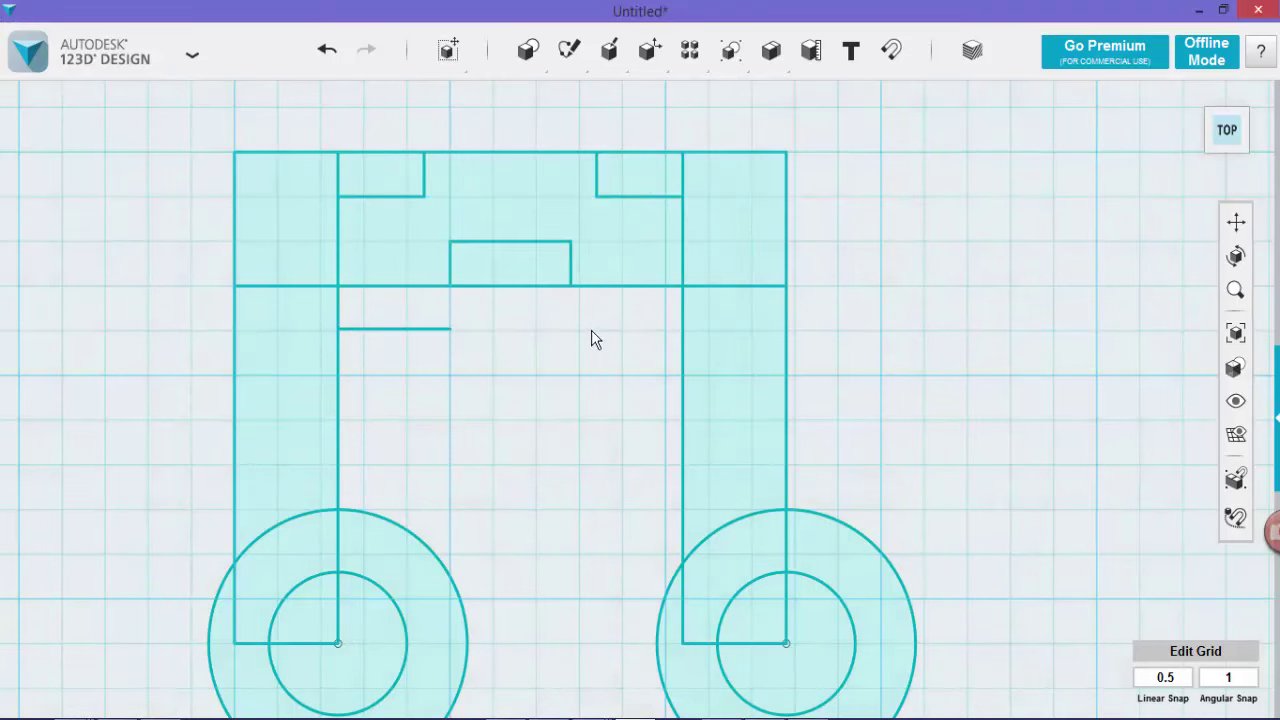
Sketch a matching 13 mm guide line inward from the right leg's inner edge, and delete both guide lines below the crossbar
left_click(682, 329)
left_click(571, 330)
left_click(405, 330)
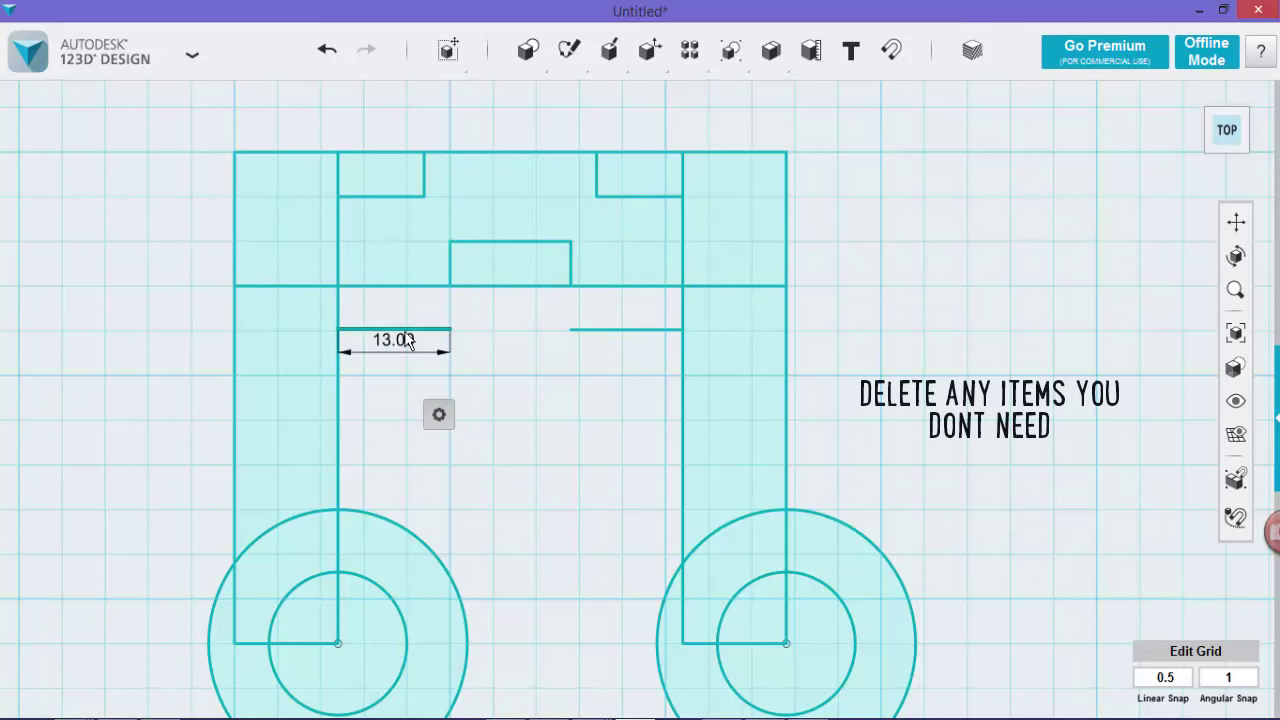
key("Delete")
left_click(611, 330)
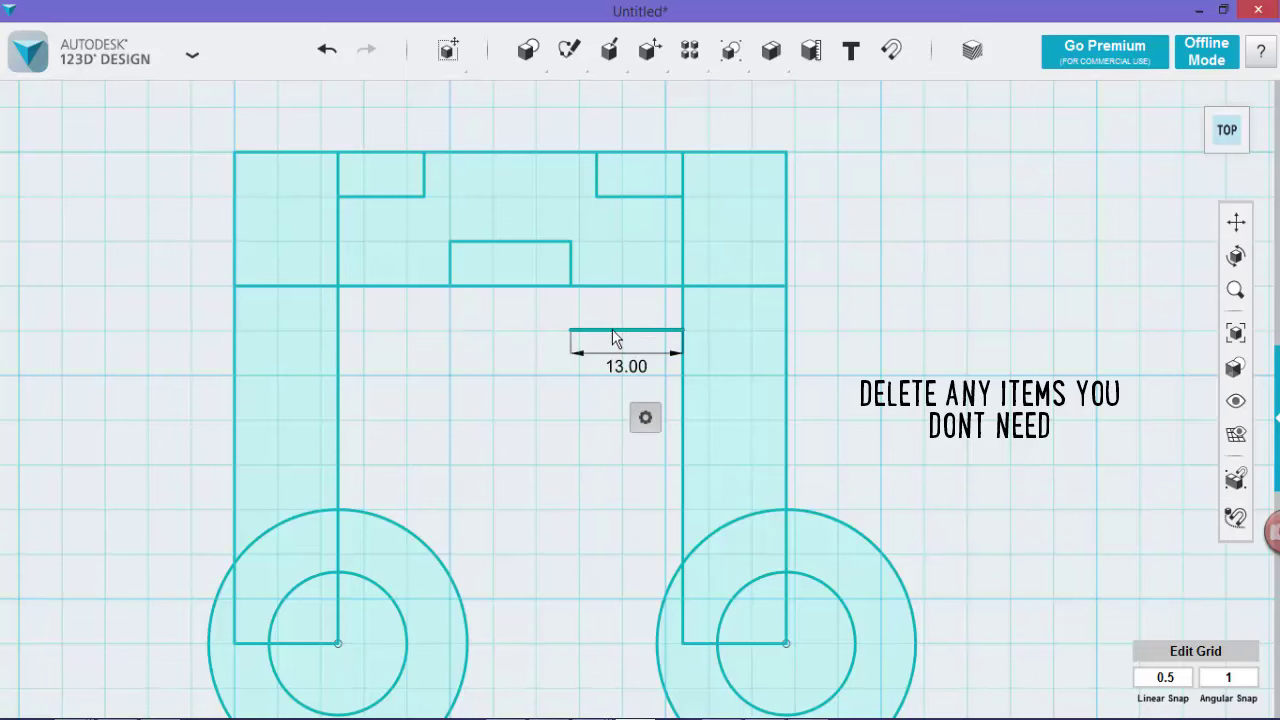
key("Delete")
Trim the overlapping lines where both legs meet the crossbar and the edges closing the three small rectangular notches
scroll(909, 346, "down", 3)
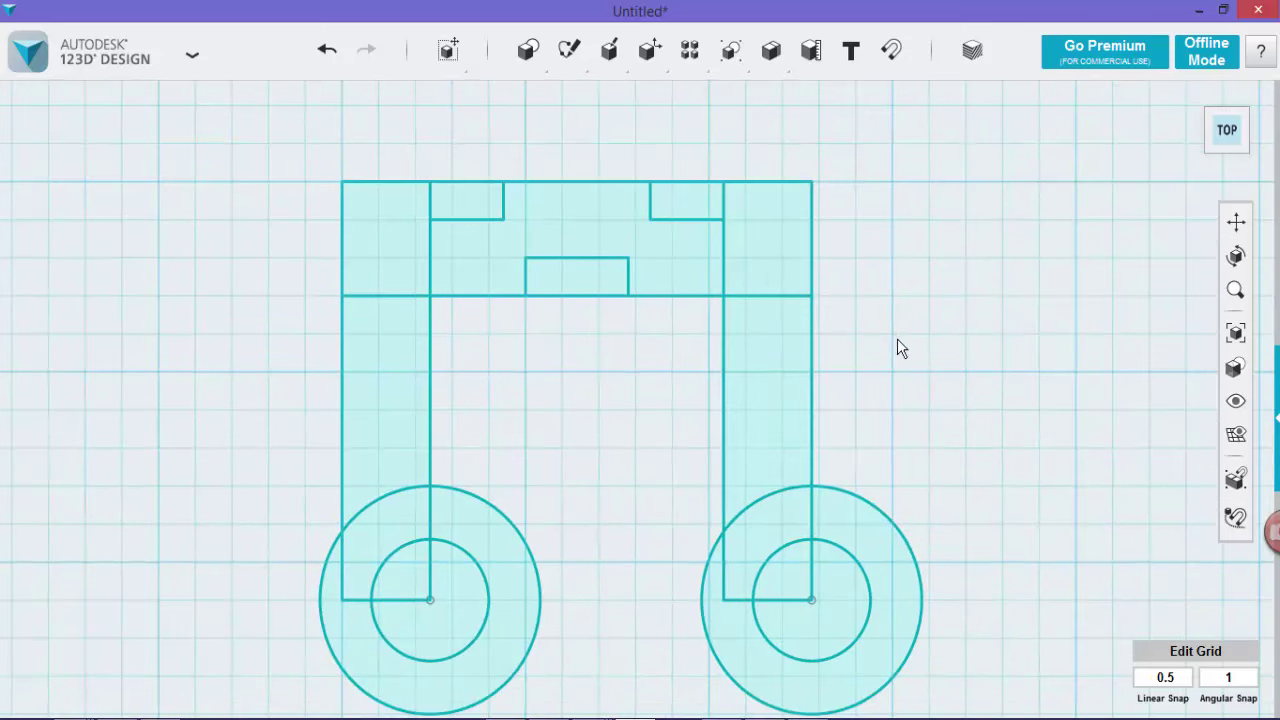
middle_click_drag(951, 321, 917, 311)
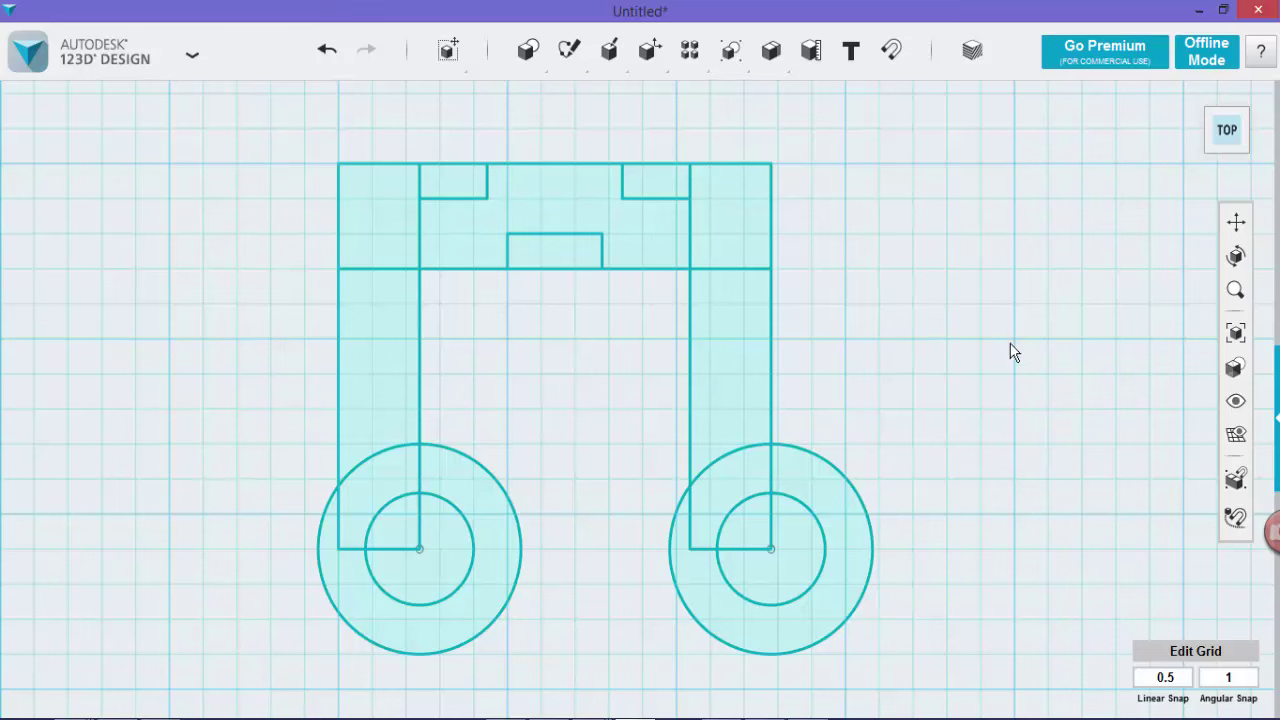
mouse_move(569, 50)
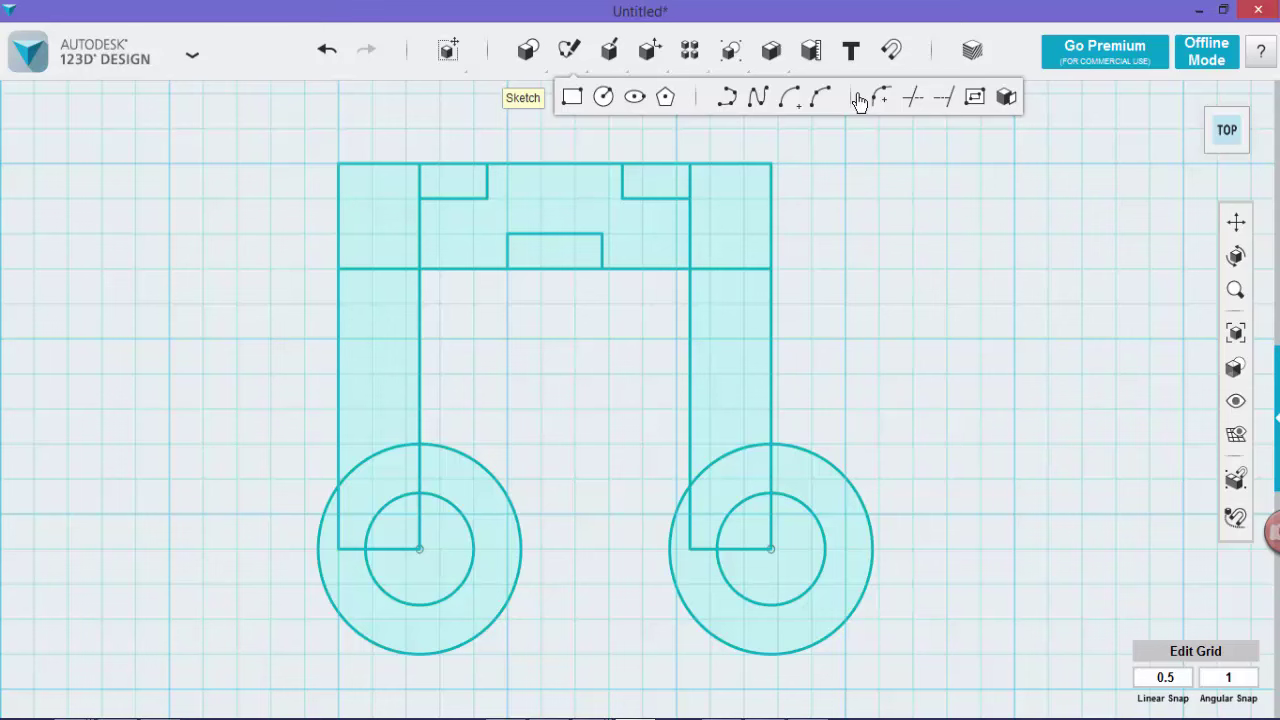
left_click(912, 98)
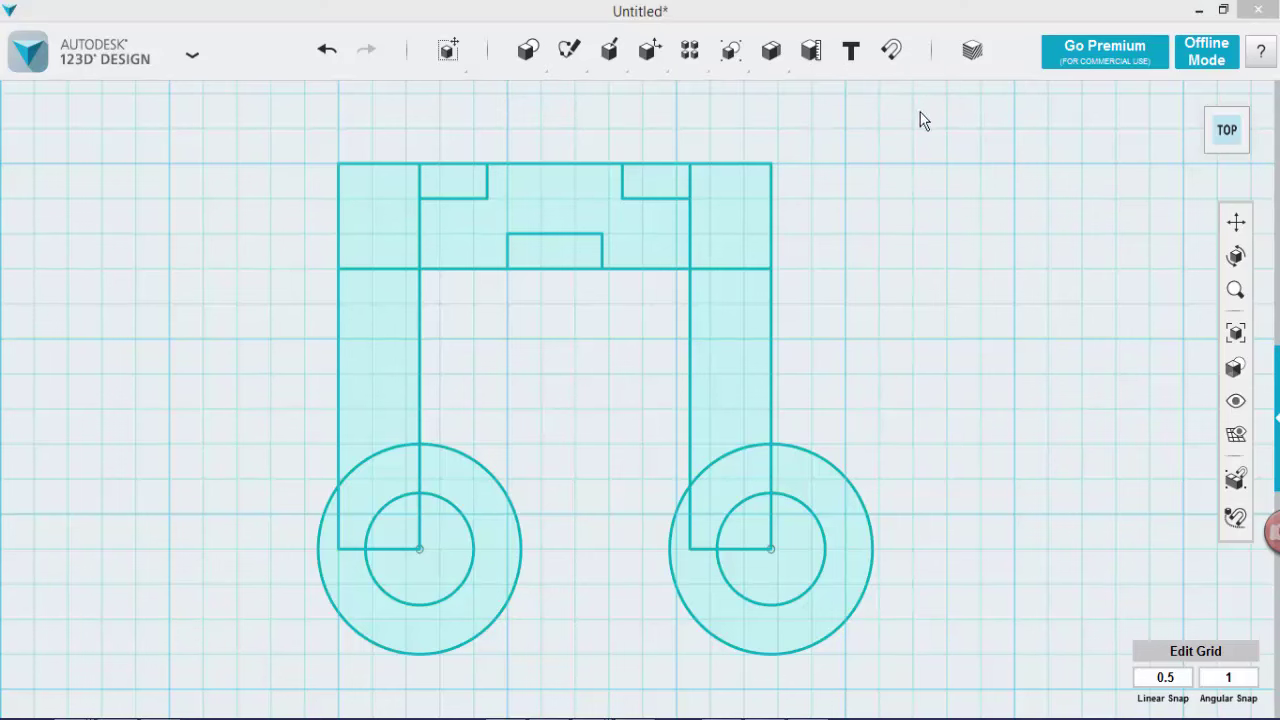
left_click(679, 269)
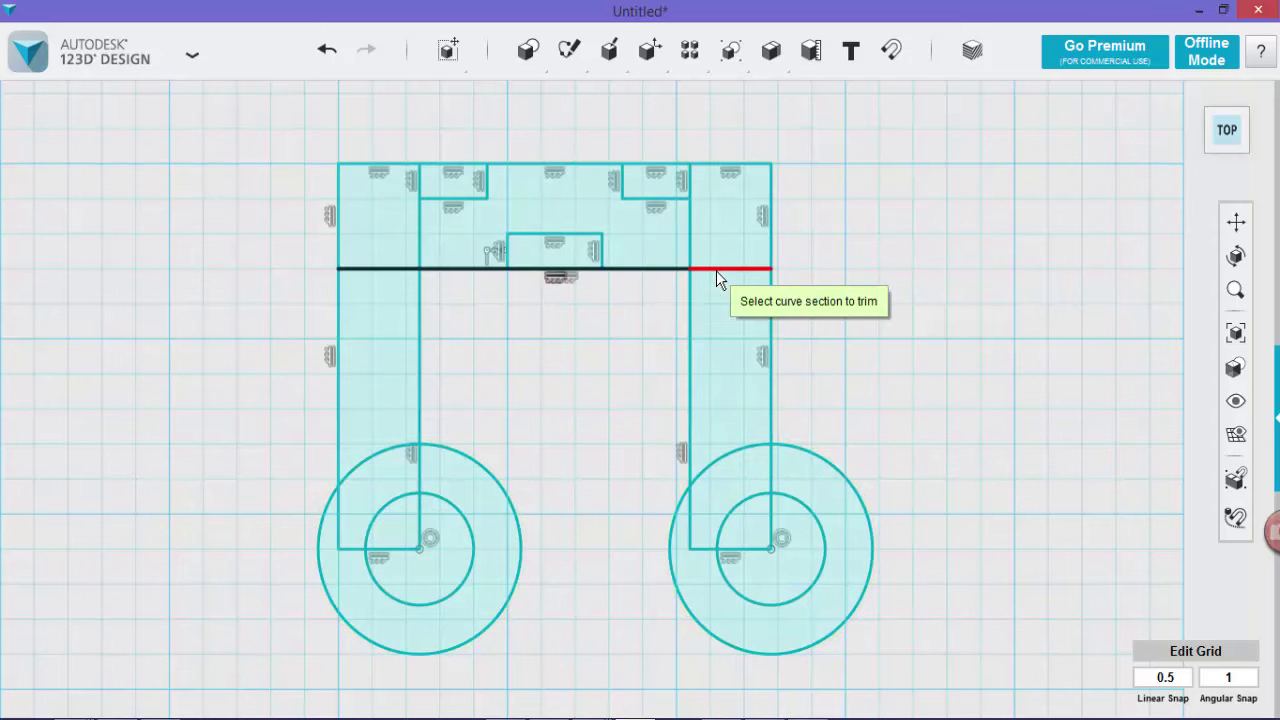
left_click(716, 270)
left_click(692, 234)
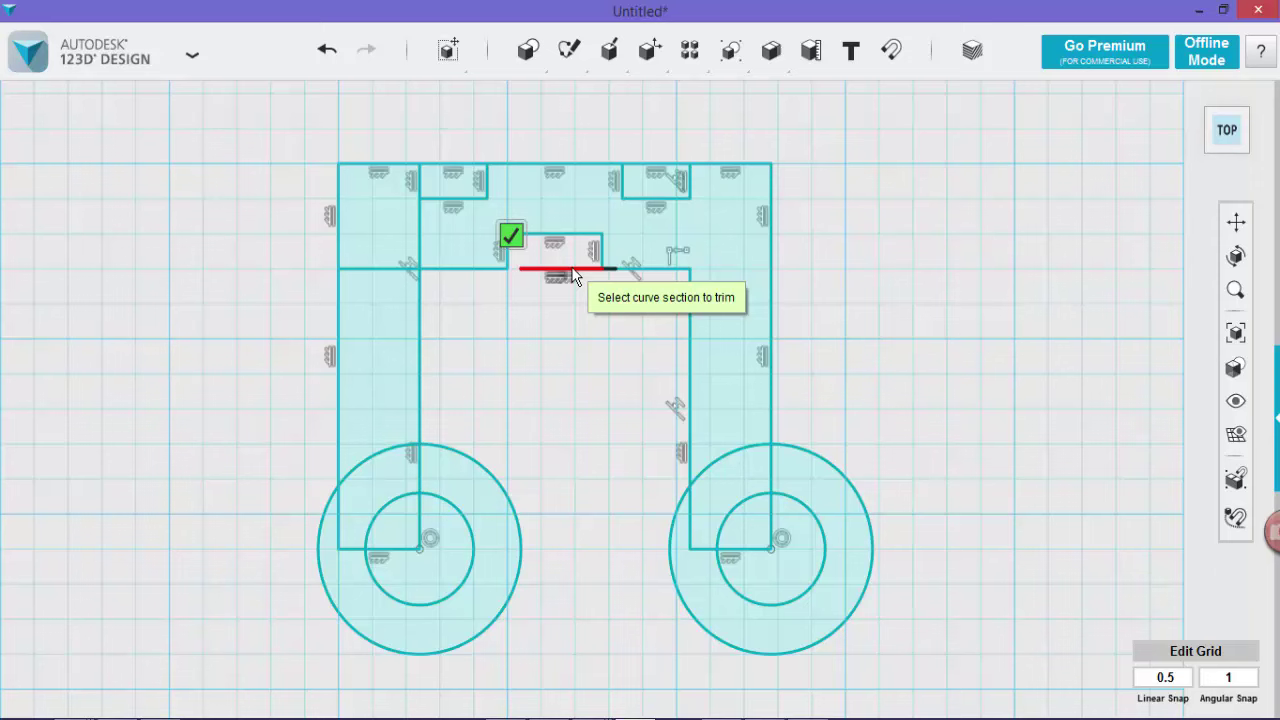
left_click(573, 270)
left_click(453, 164)
left_click(656, 164)
left_click(420, 235)
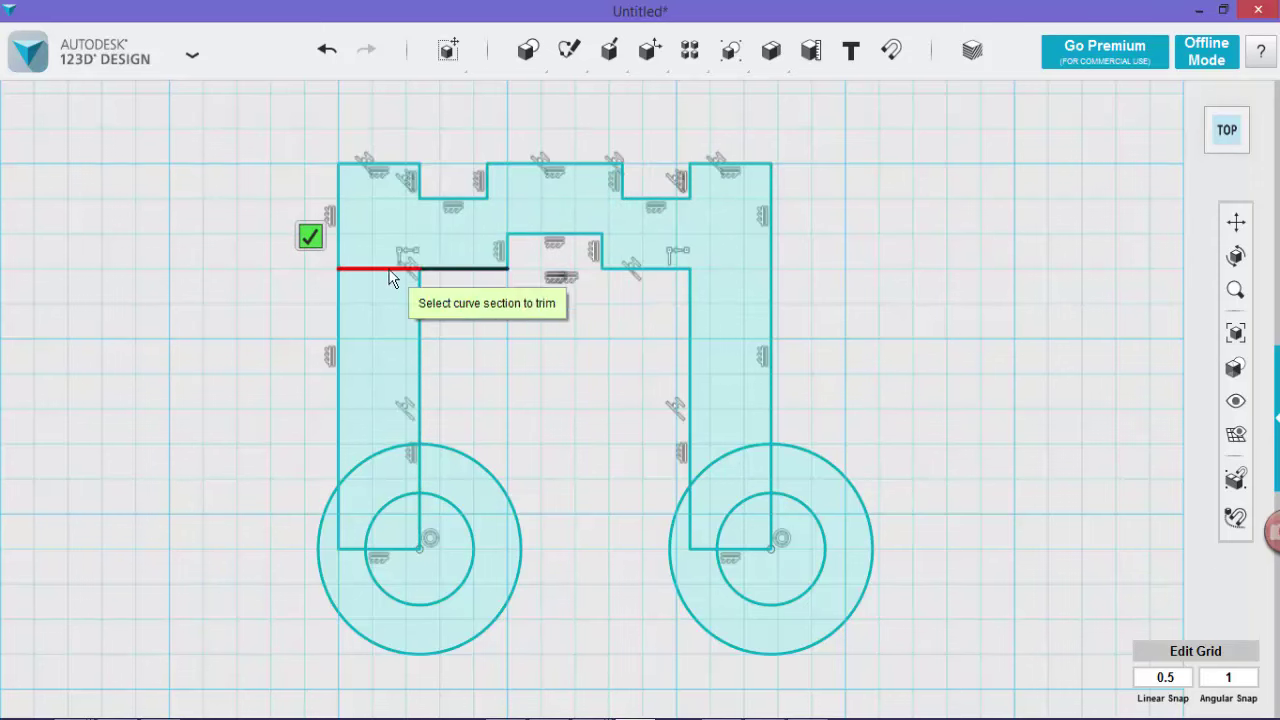
left_click(390, 278)
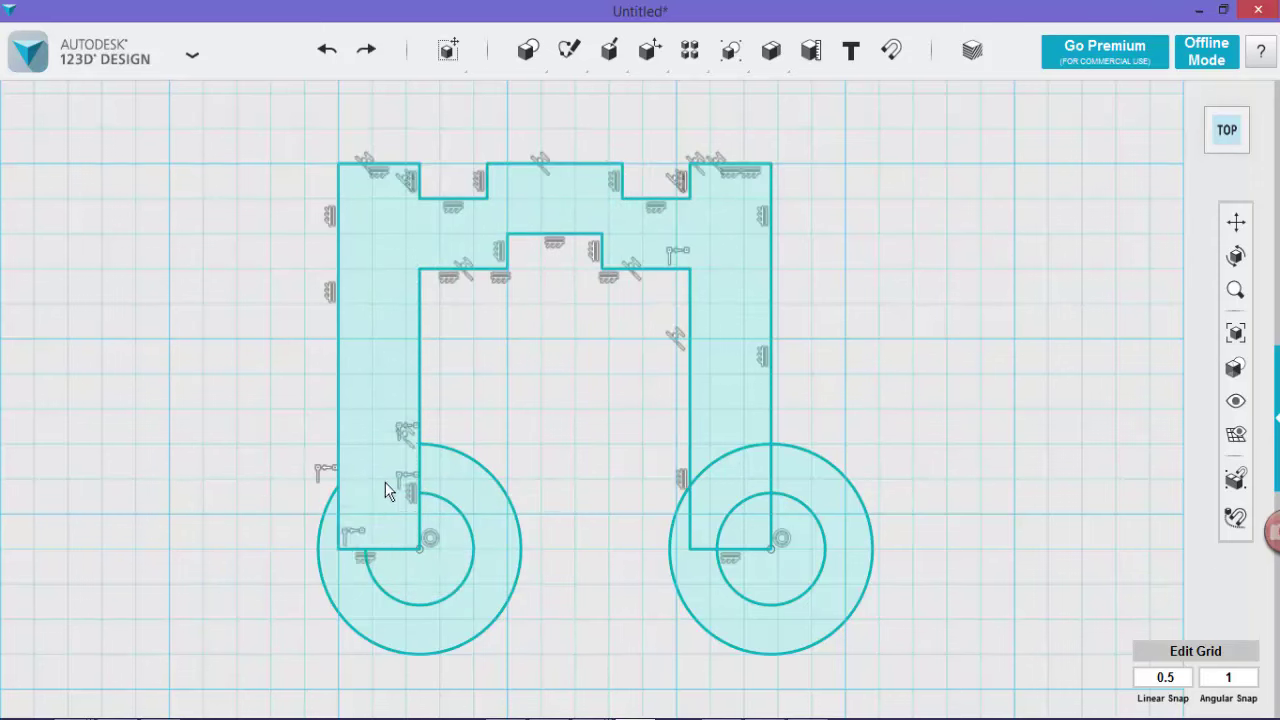
Trim the leg lines and circle arcs overlapping at both lower rings, merging each leg with its outer circle into one profile
left_click(400, 548)
left_click(421, 515)
left_click(338, 518)
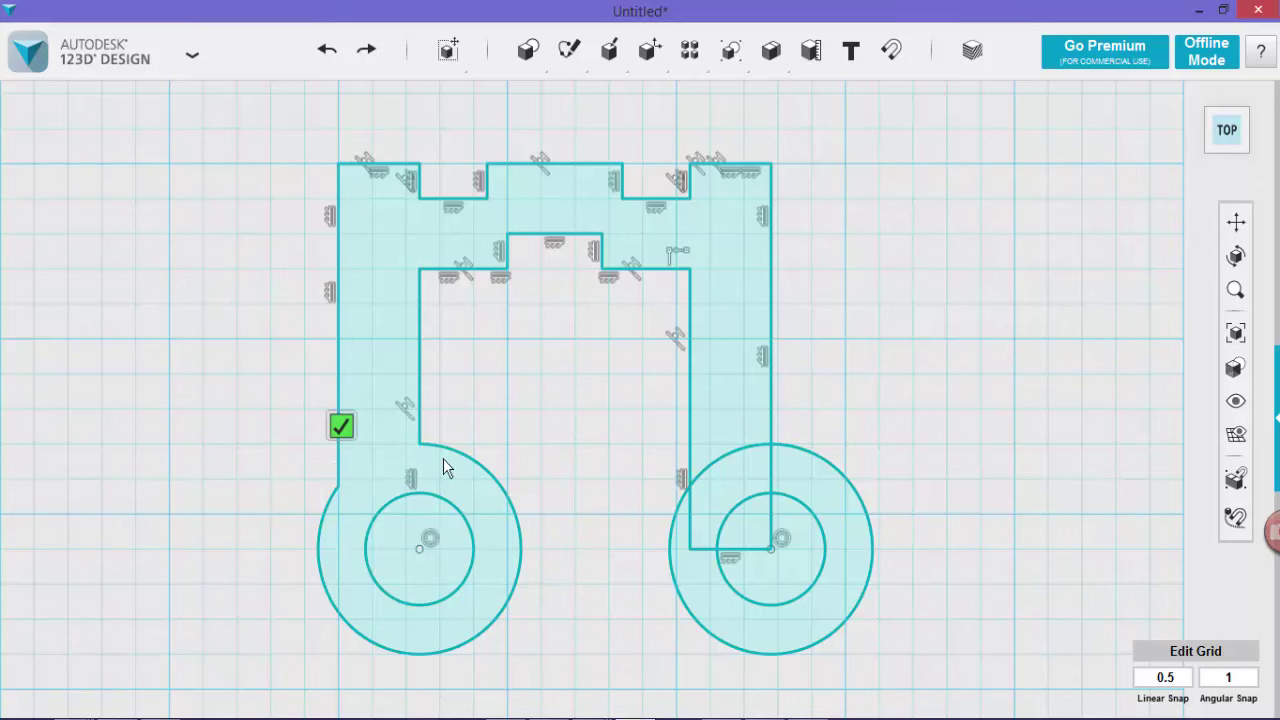
left_click(710, 548)
left_click(690, 515)
left_click(770, 500)
left_click(726, 455)
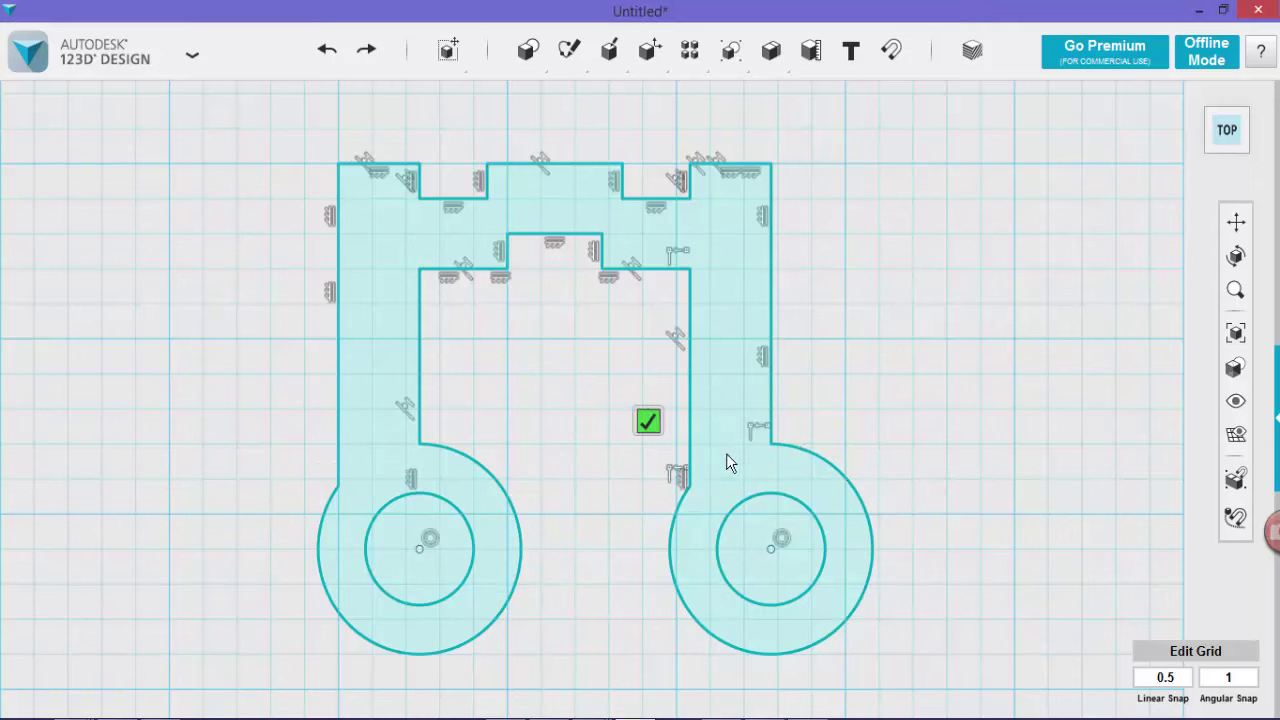
left_click(648, 421)
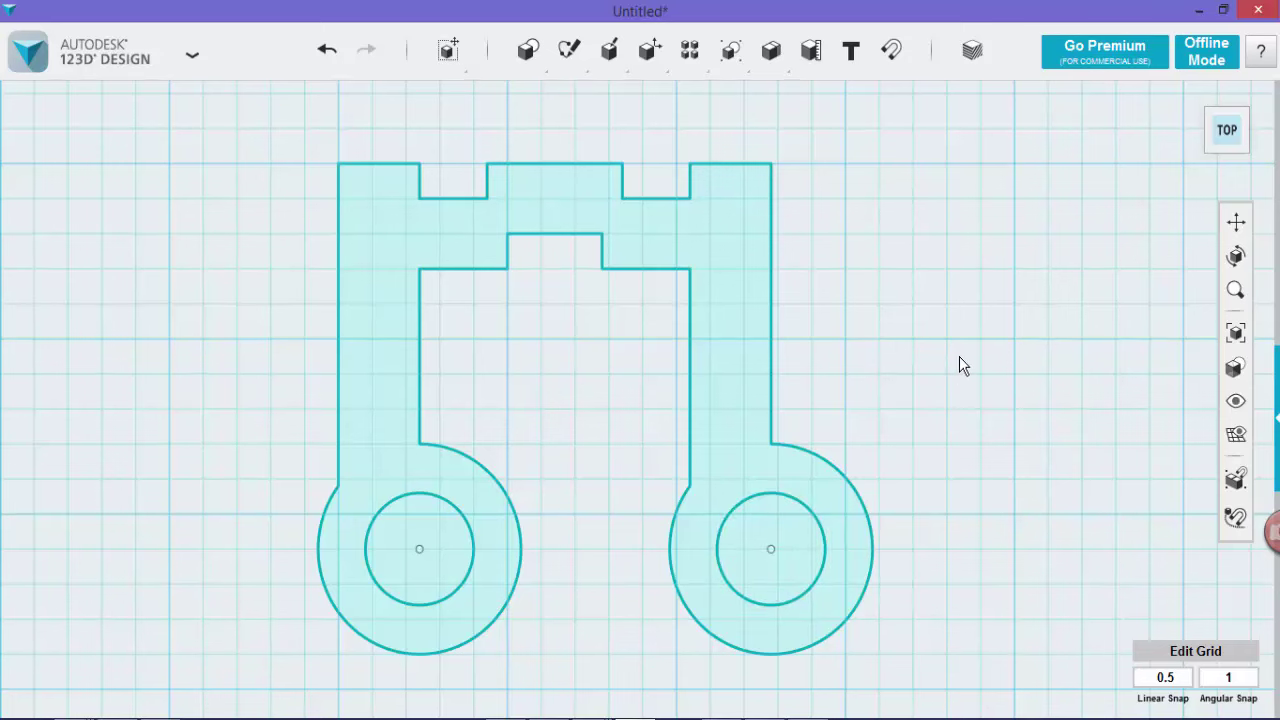
Extrude the holder profile 5 mm, leaving the two inner circles as holes
middle_click_drag(1003, 360, 986, 361)
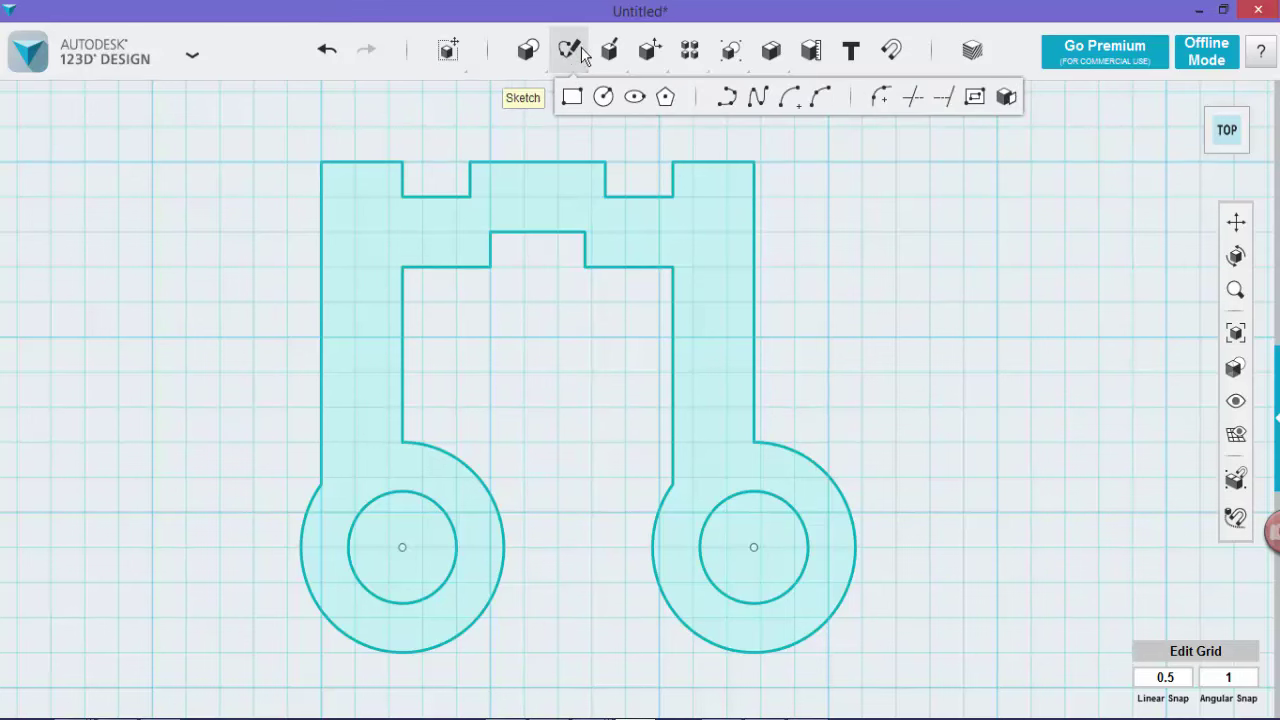
mouse_move(613, 53)
left_click(612, 97)
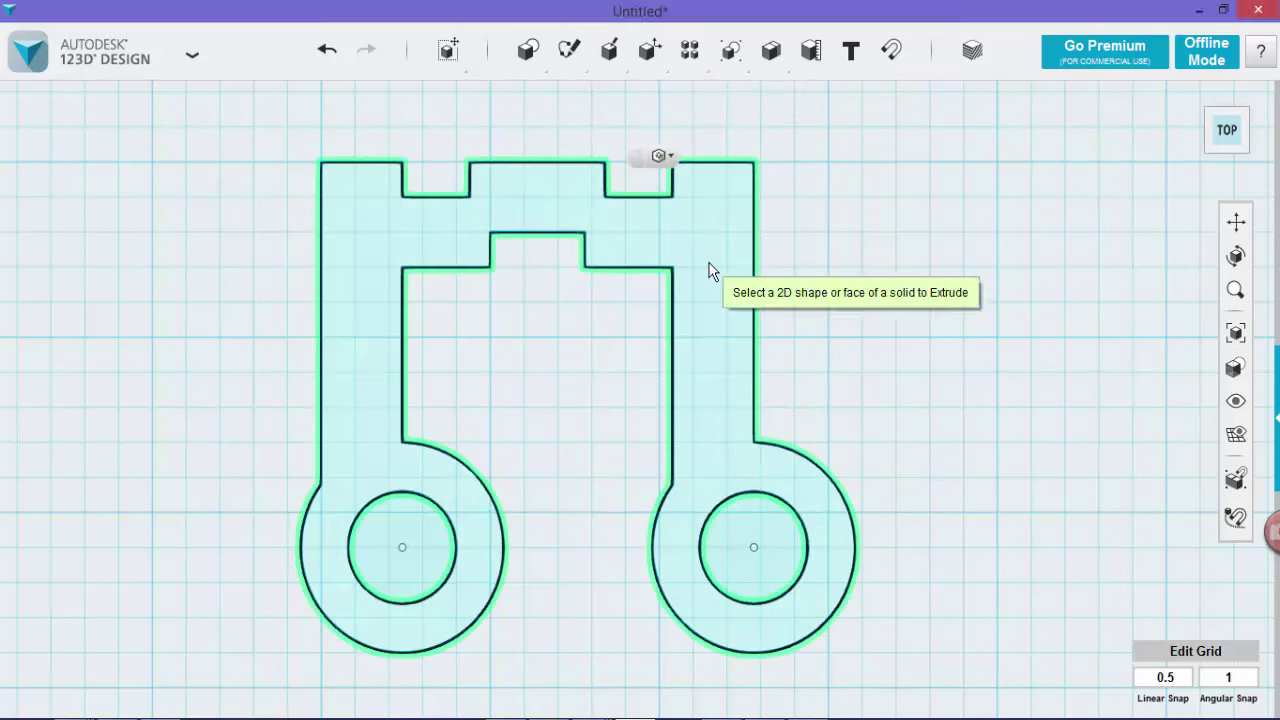
left_click(709, 270)
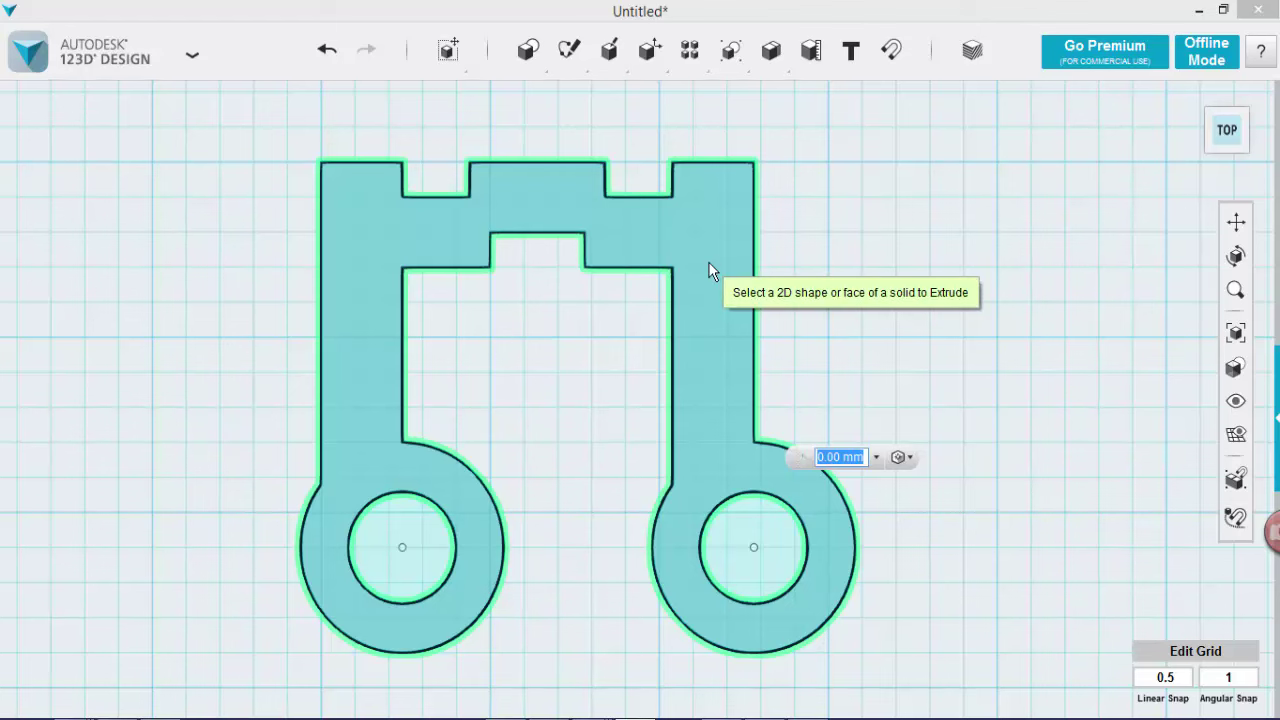
type("5")
key("Return")
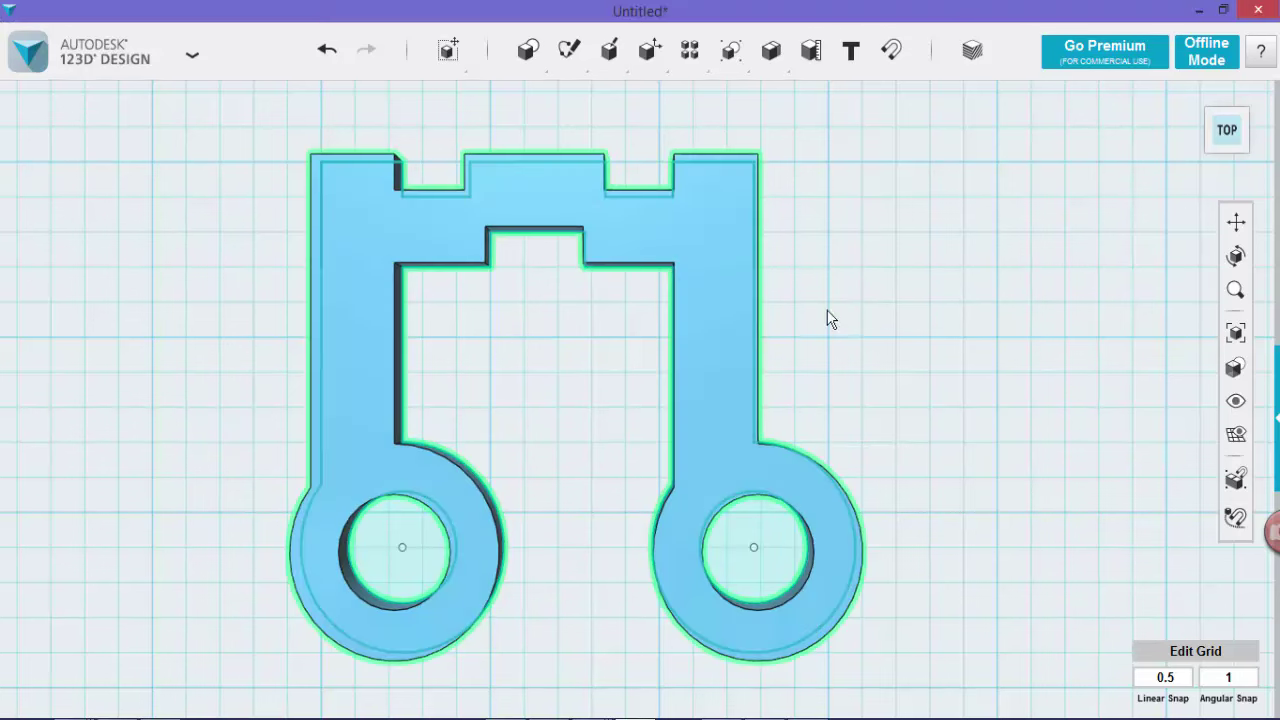
Chamfer the upper edge of the right ring's hole with a distance of 4 mm
mouse_move(937, 363)
right_mouse_down()
mouse_move(849, 316)
mouse_move(851, 334)
mouse_move(963, 343)
mouse_move(958, 357)
mouse_move(917, 357)
right_mouse_up()
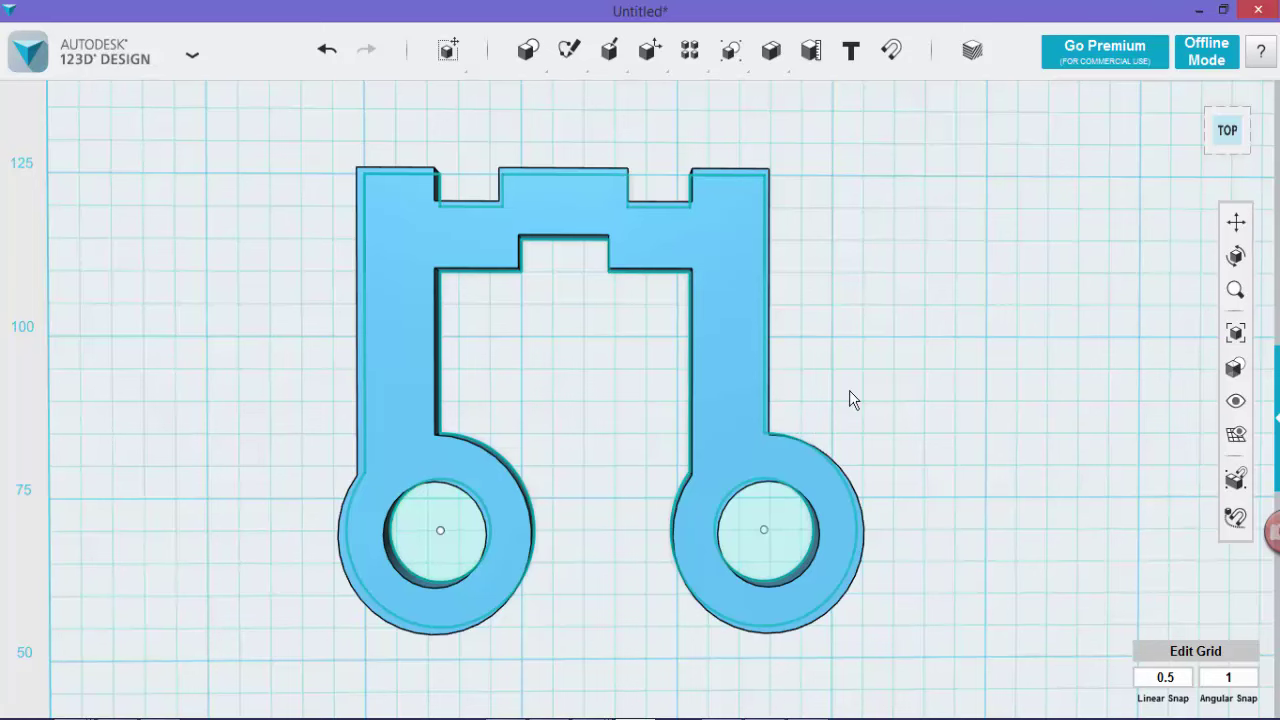
middle_click_drag(997, 379, 970, 374)
mouse_move(649, 52)
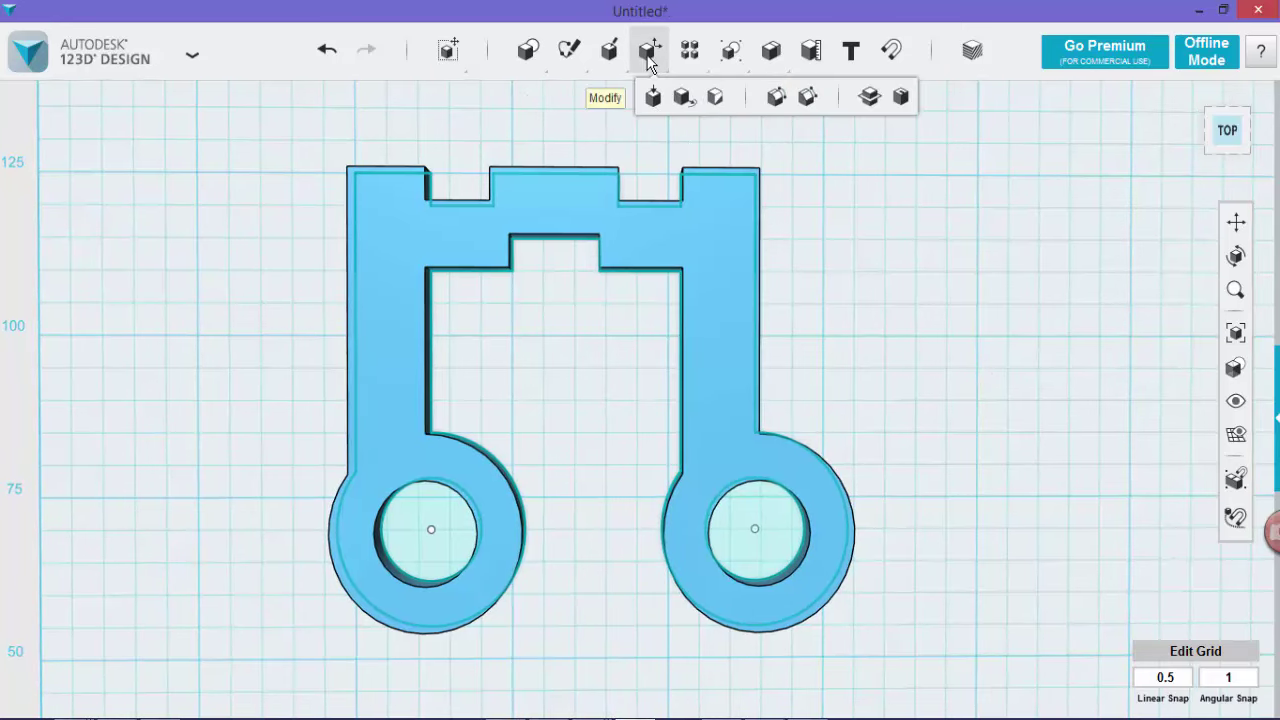
left_click(810, 100)
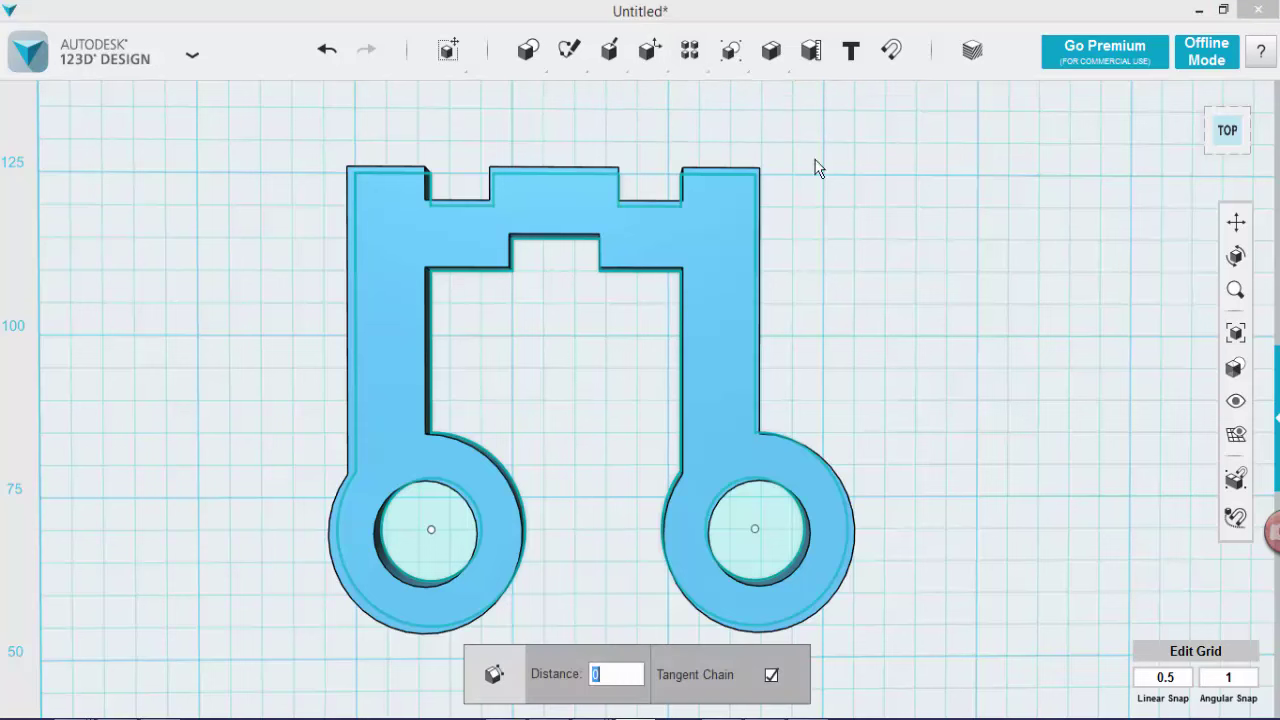
left_click(808, 525)
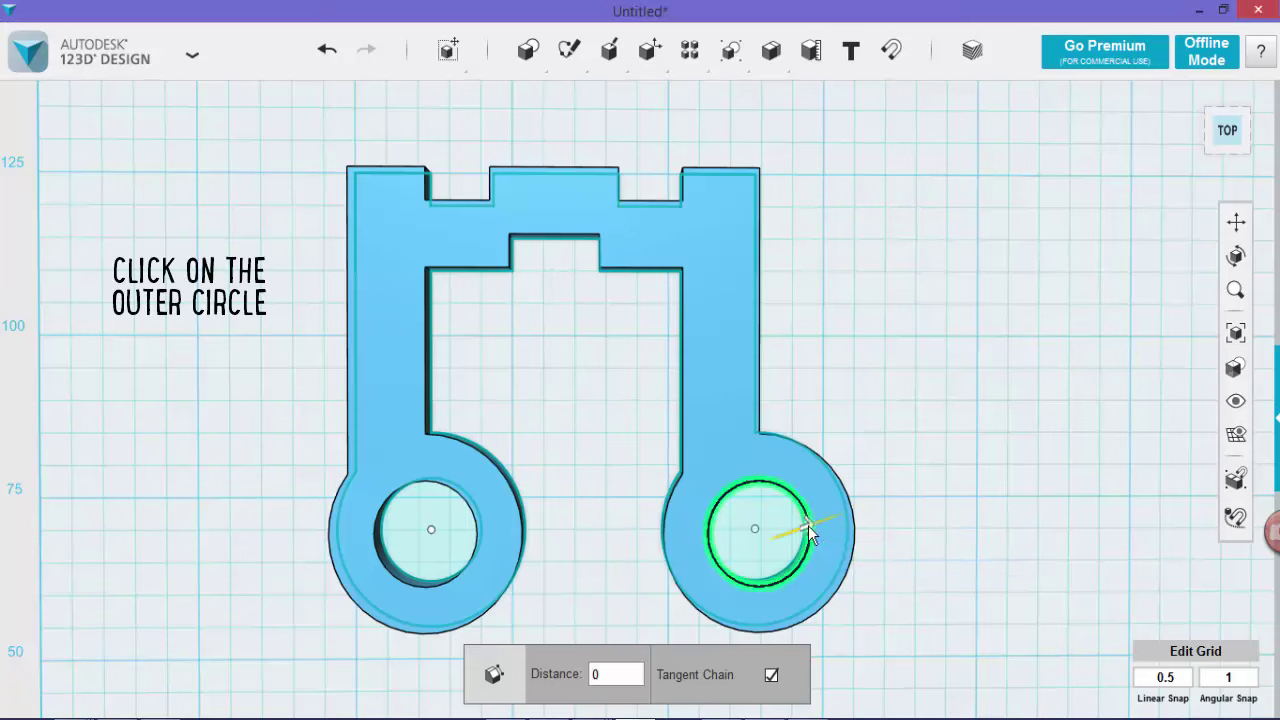
left_click_drag(808, 525, 812, 518)
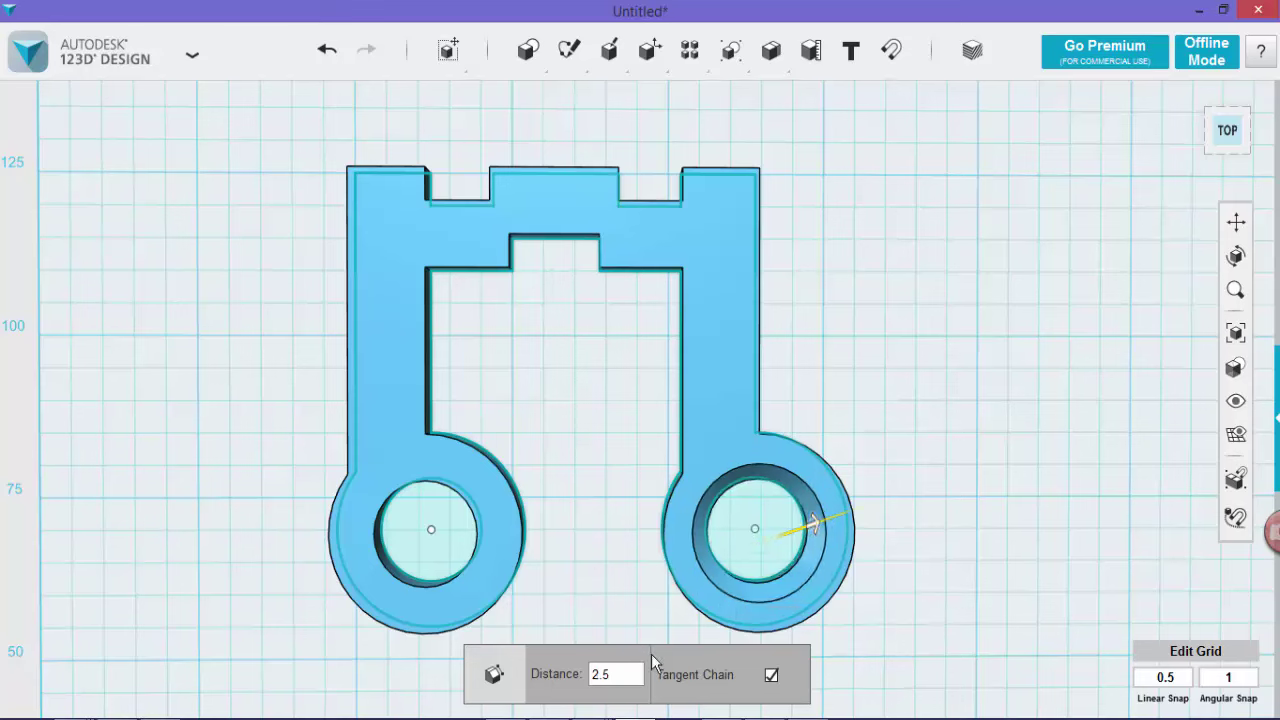
double_click(618, 678)
type("4")
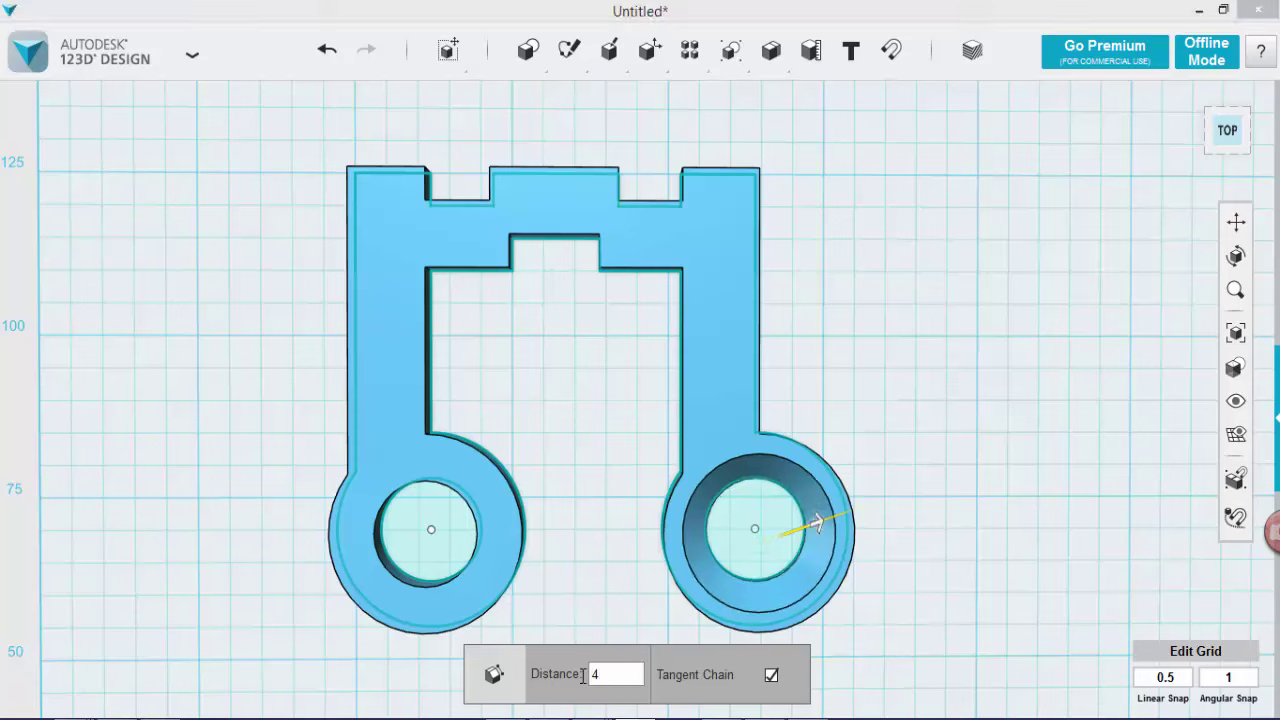
key("Return")
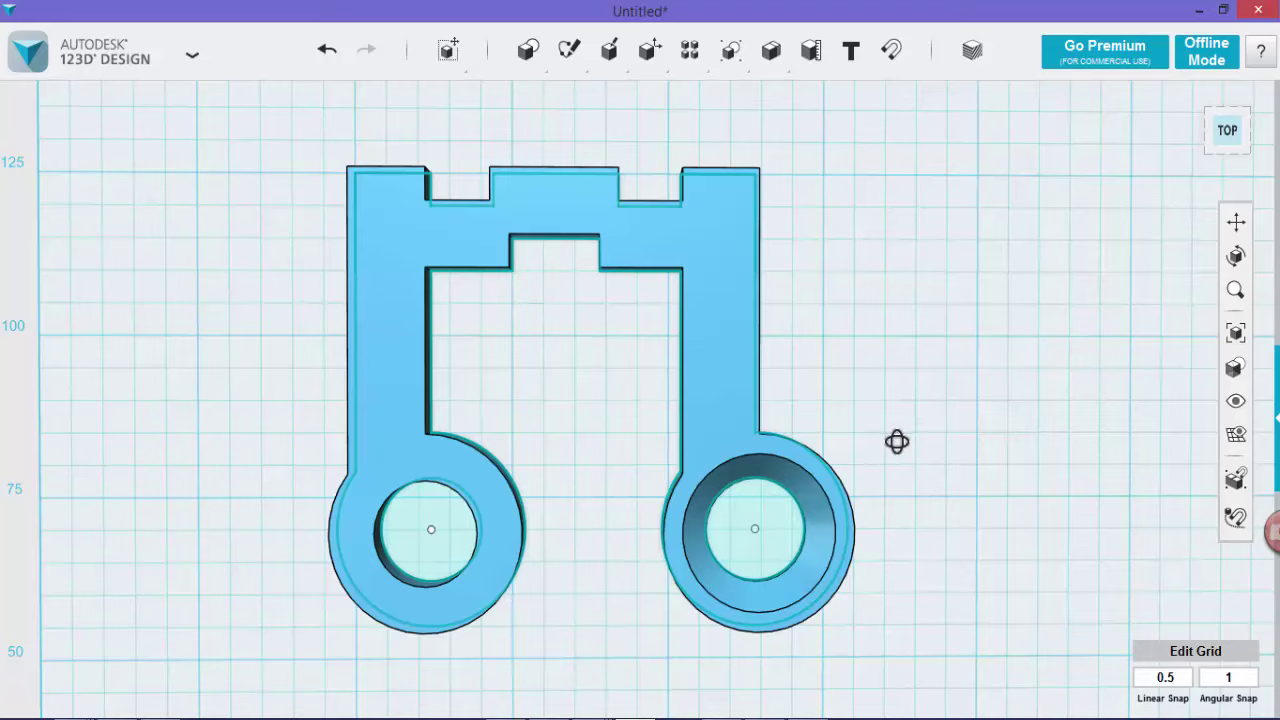
Chamfer the upper edge of the left ring's hole with a distance of 4 mm
right_click_drag(894, 443, 880, 449)
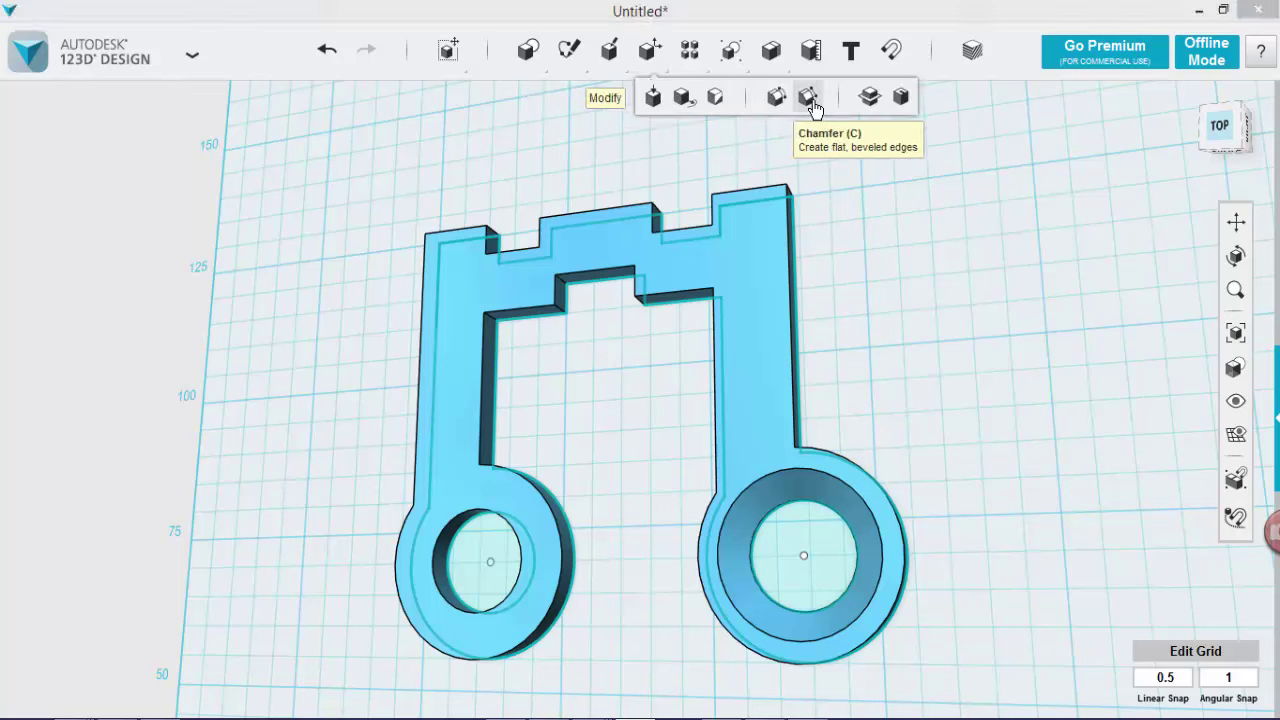
left_click(809, 101)
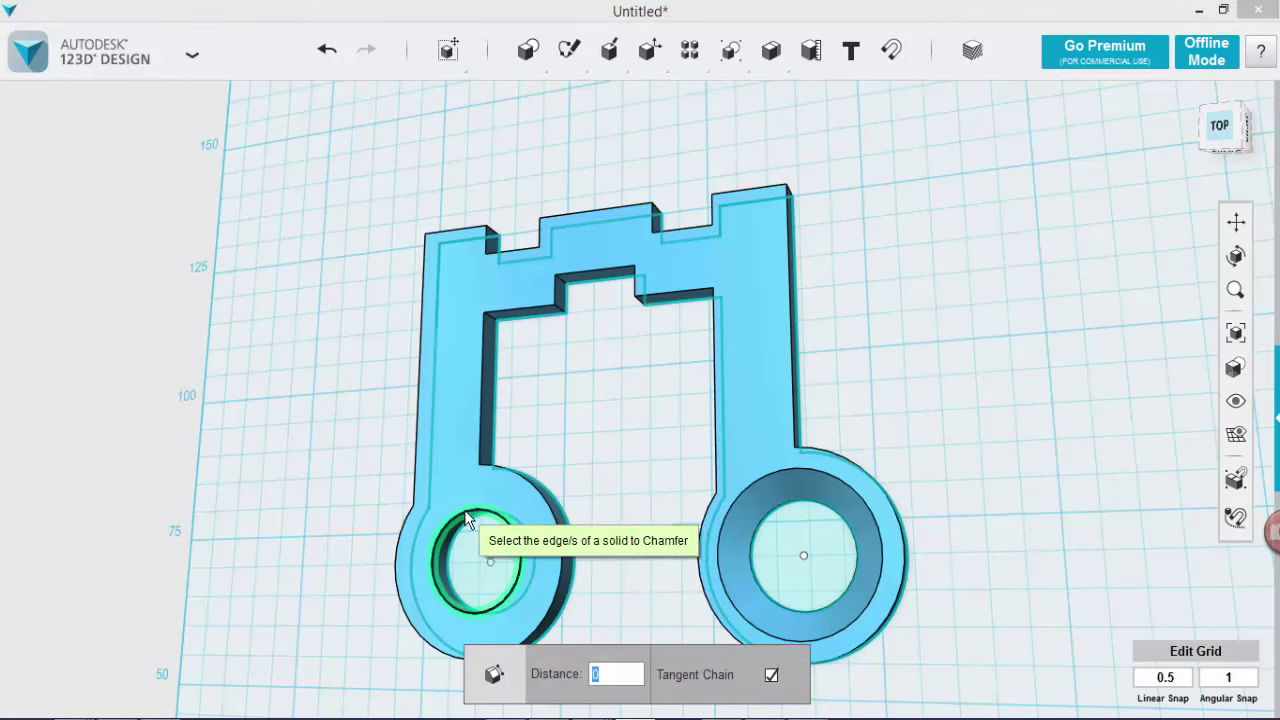
left_click(466, 517)
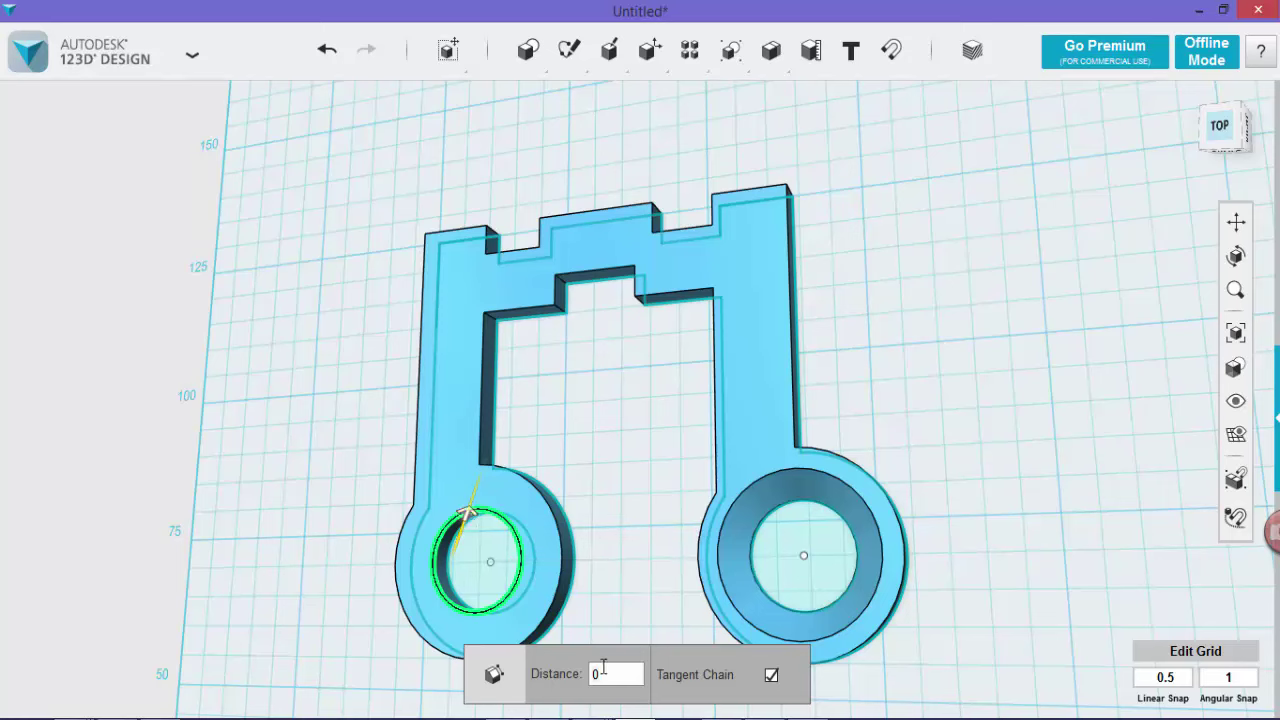
type("4")
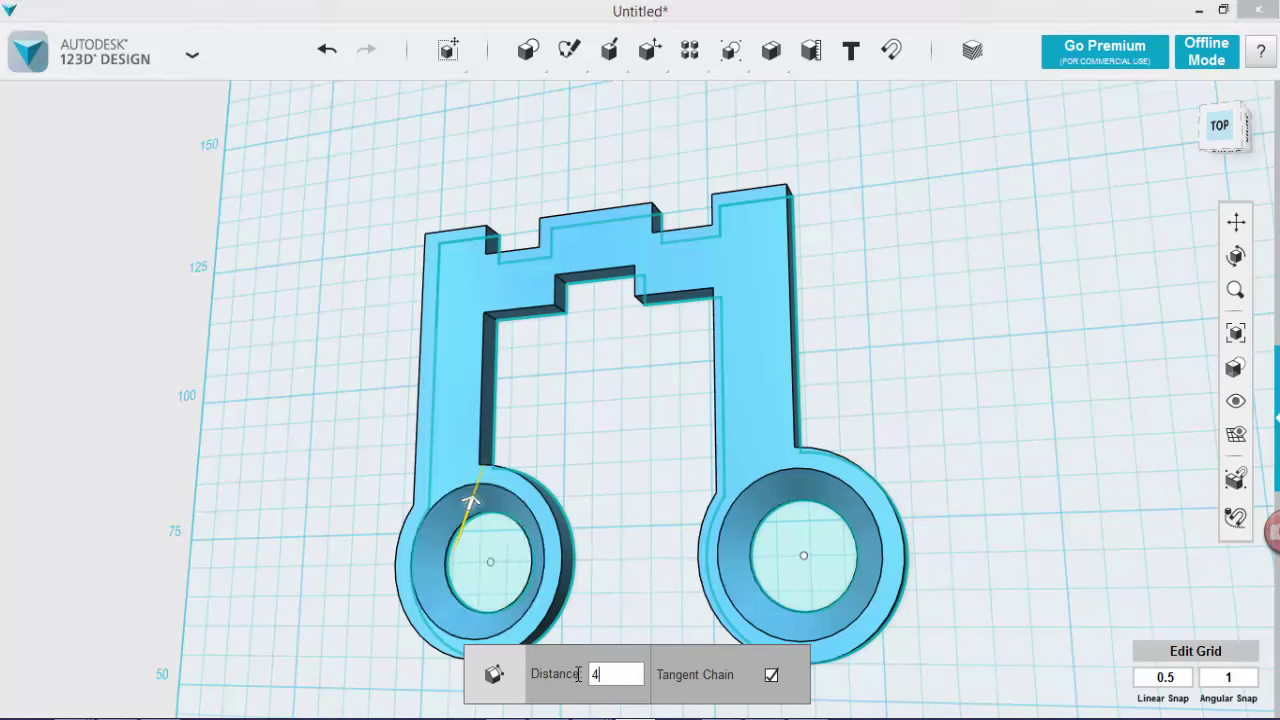
key("Return")
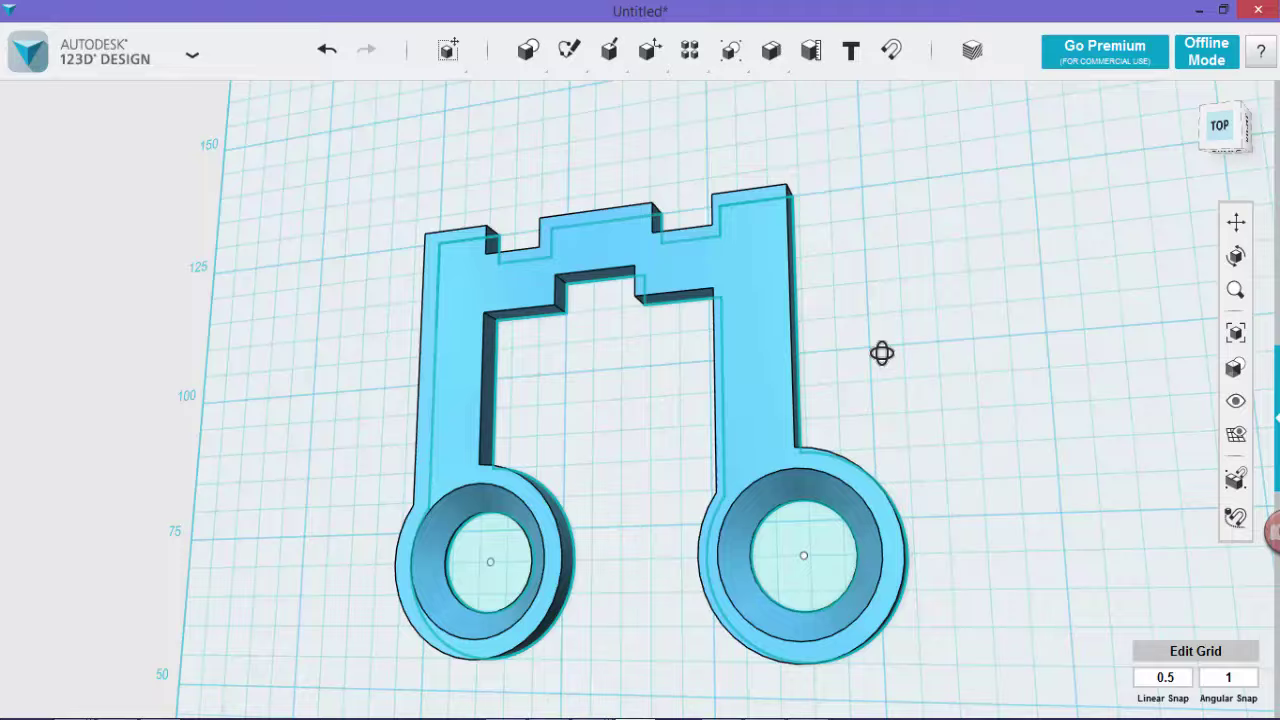
right_click_drag(883, 351, 905, 418)
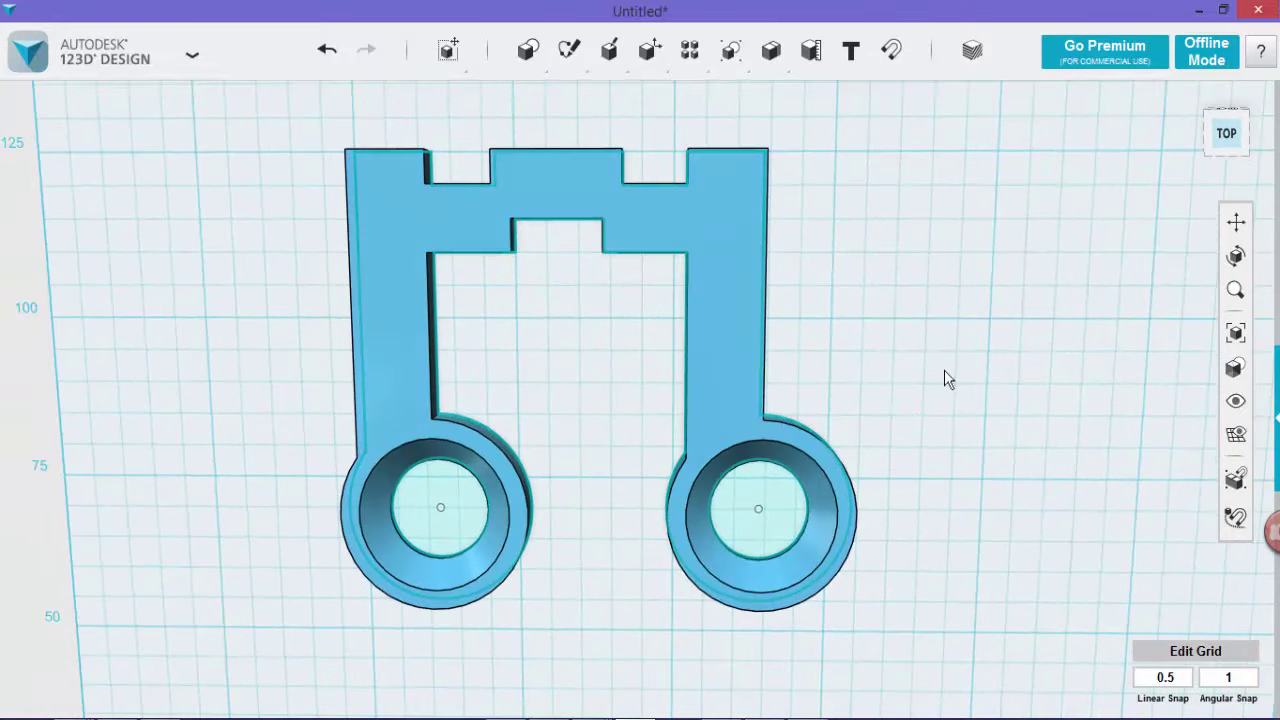
right_click_drag(900, 309, 930, 288)
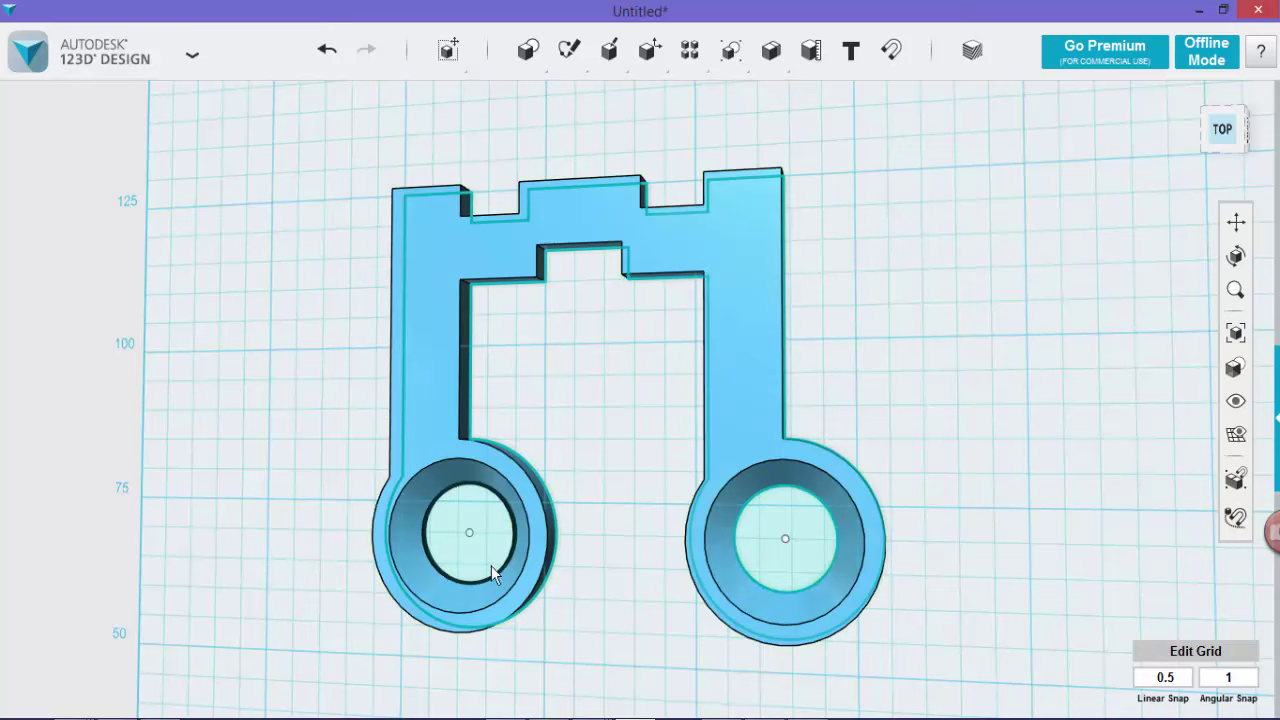
left_click(470, 497)
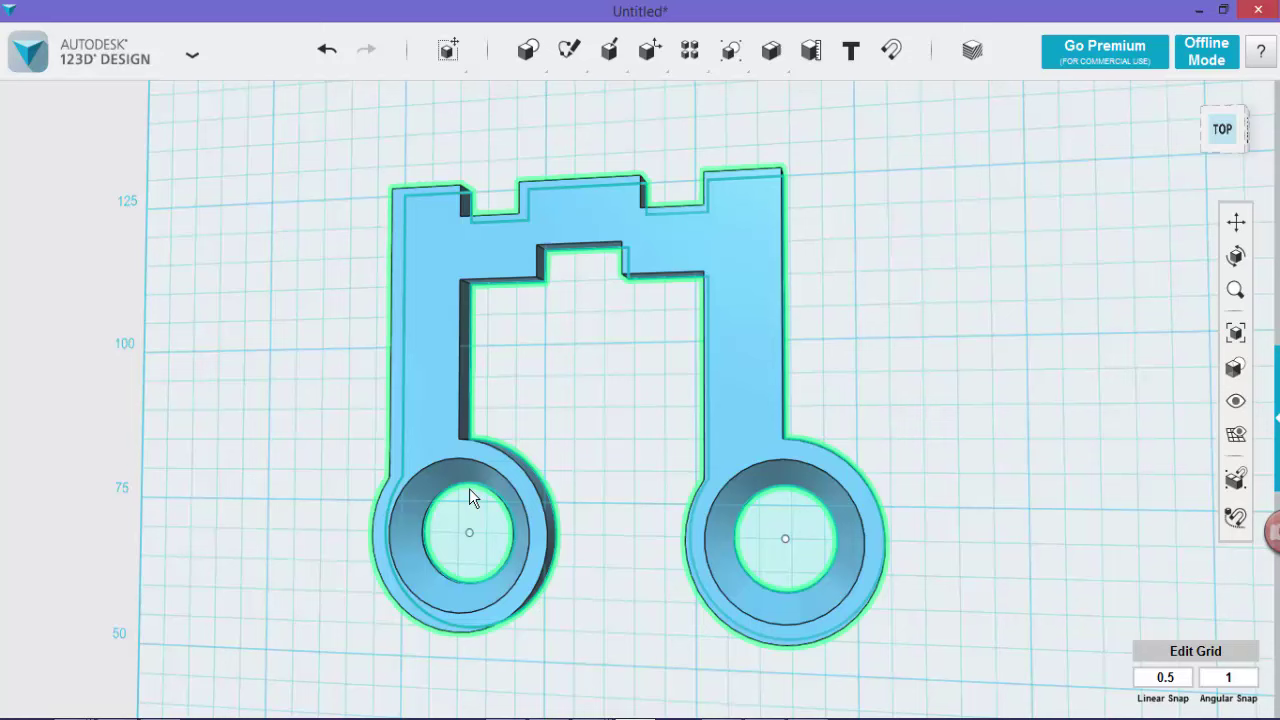
left_click(471, 513)
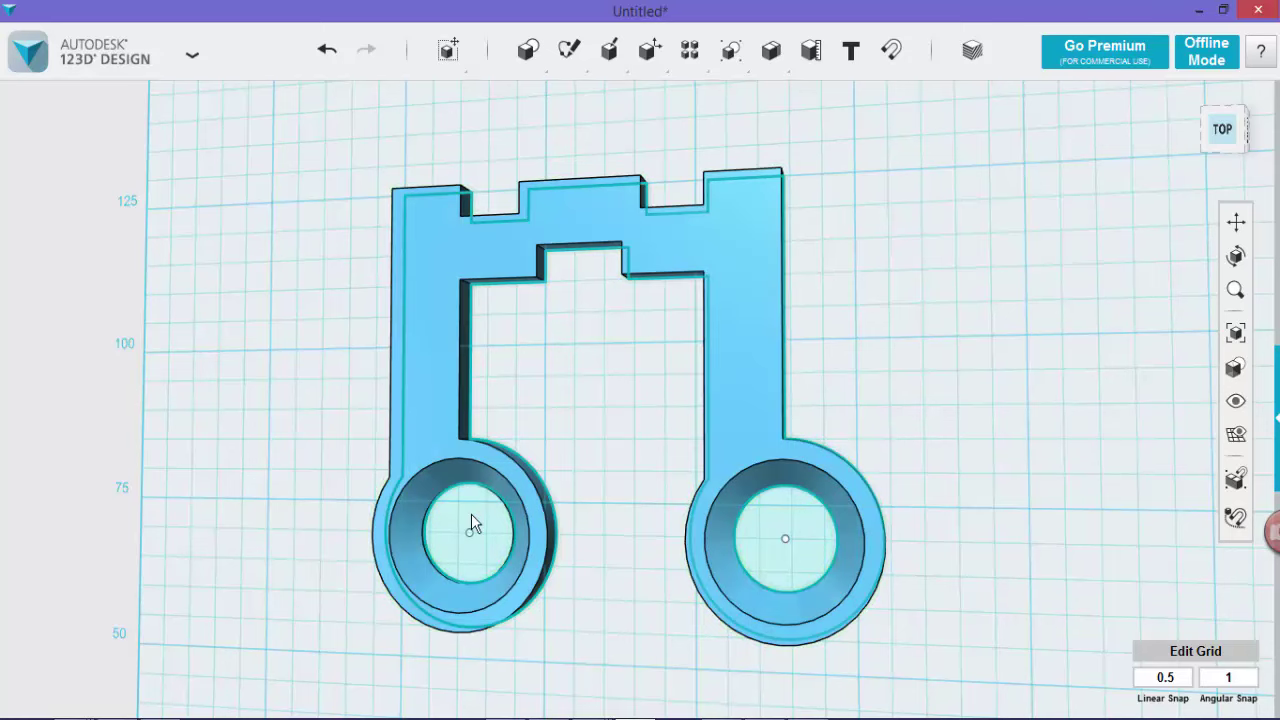
right_click_drag(918, 372, 954, 362)
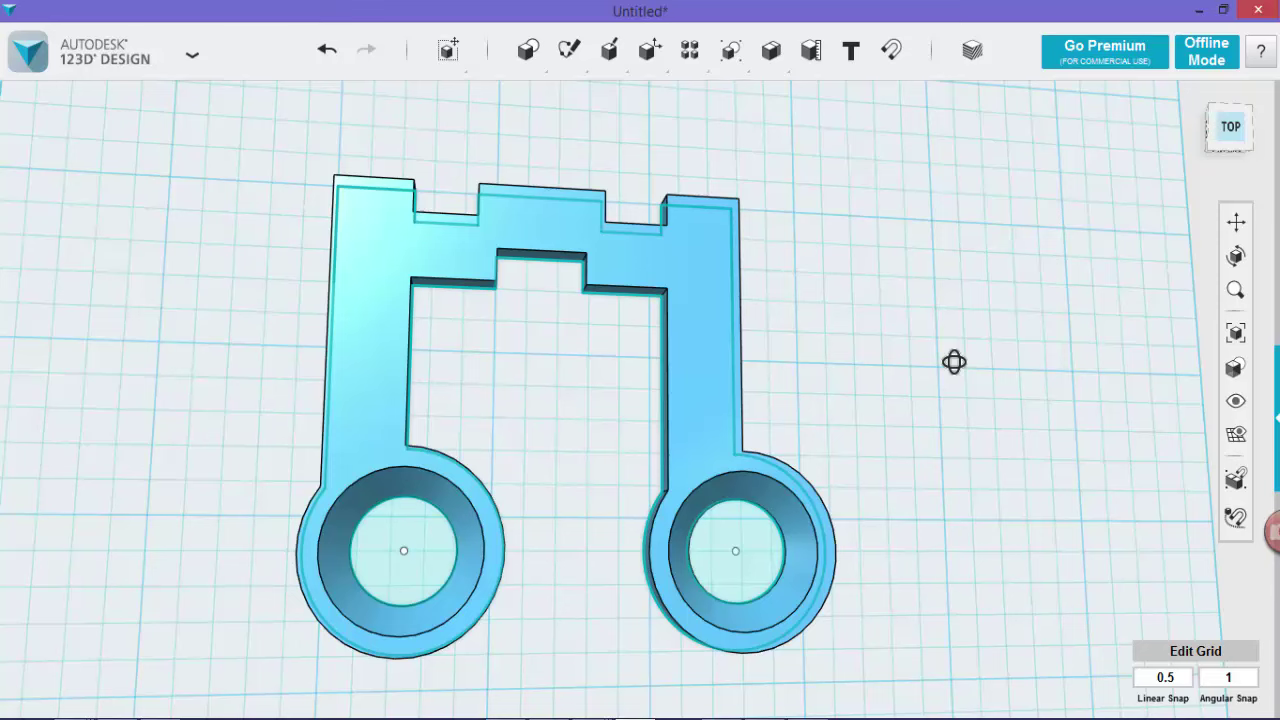